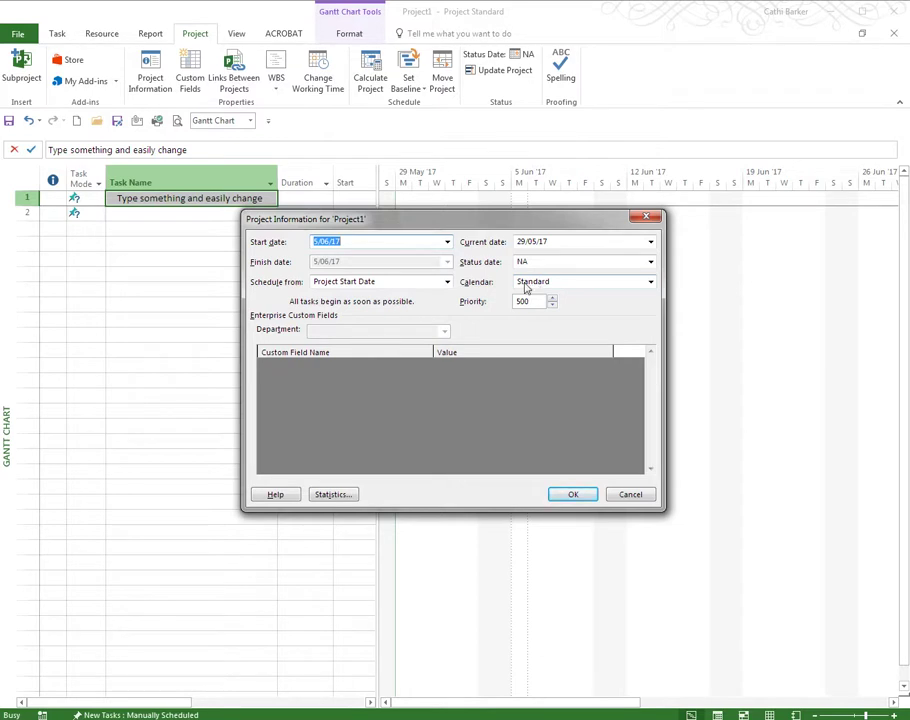
Step: Close the project information, bring up the working time settings, view the 24 Hours calendar and return to the Standard calendar
click(630, 495)
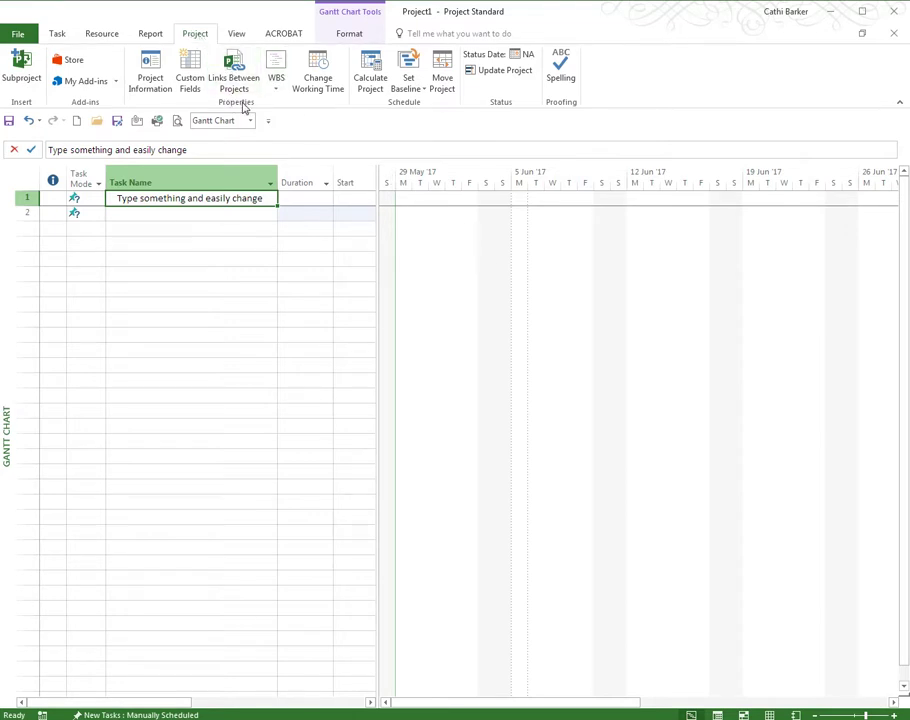
click(320, 75)
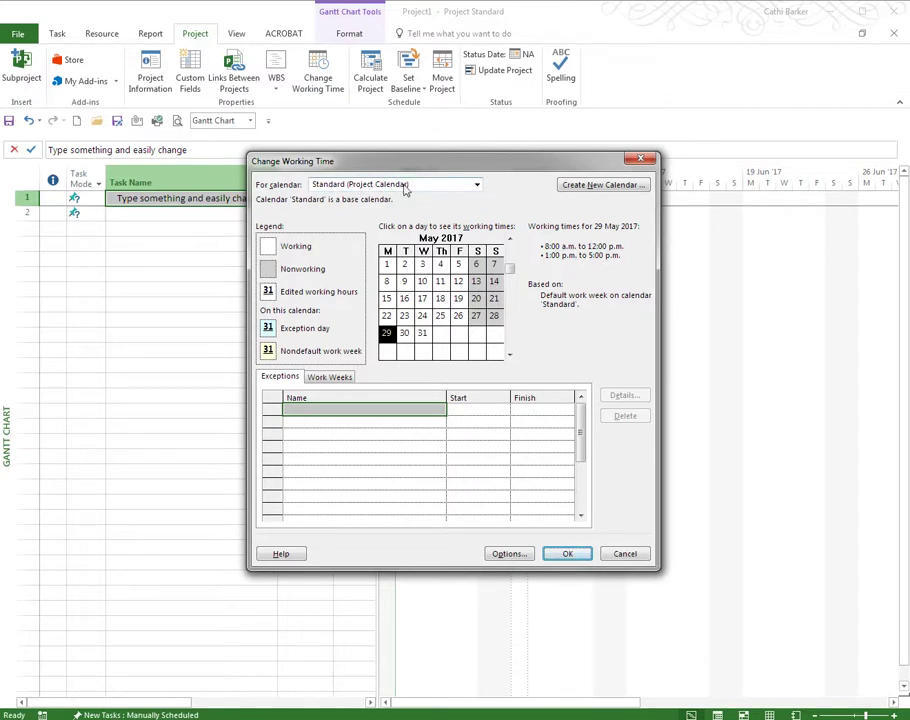
click(477, 186)
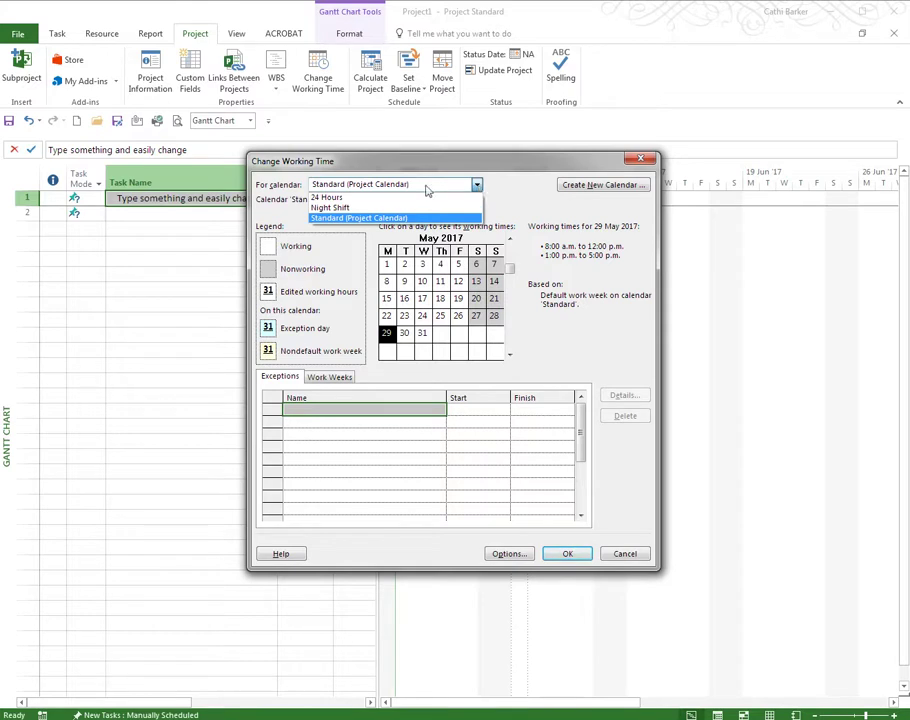
click(432, 197)
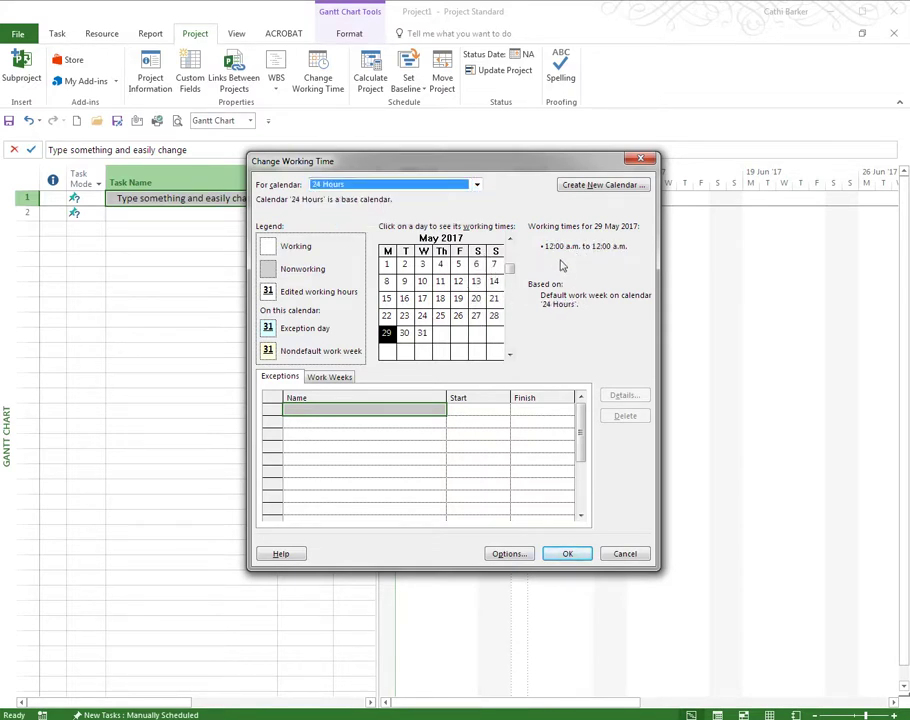
click(477, 185)
click(453, 208)
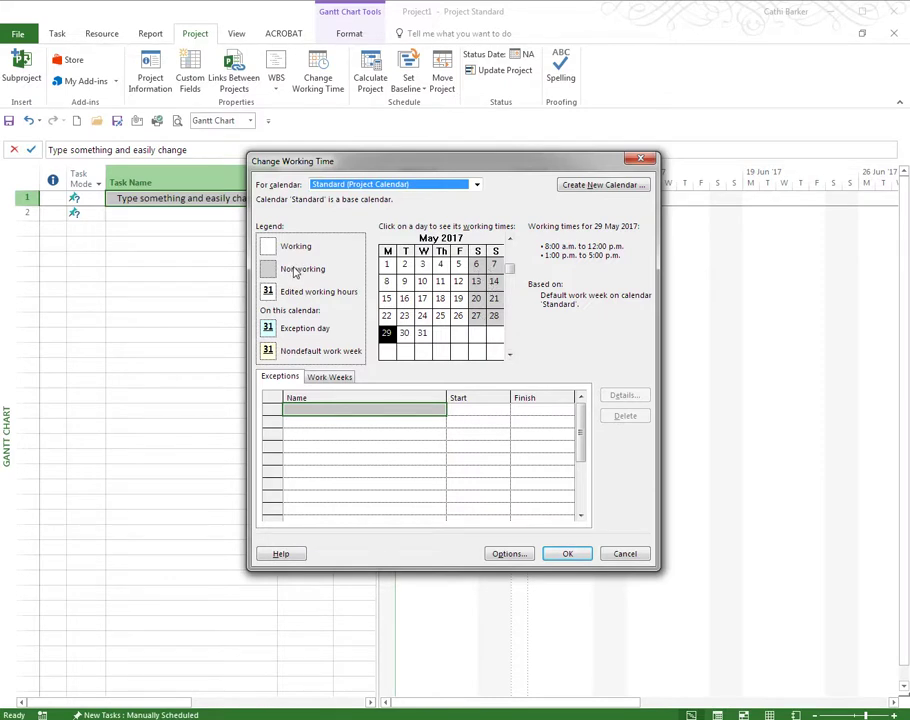
Step: Examine the Standard calendar's working times on several weekdays in May 2017
click(437, 303)
click(404, 298)
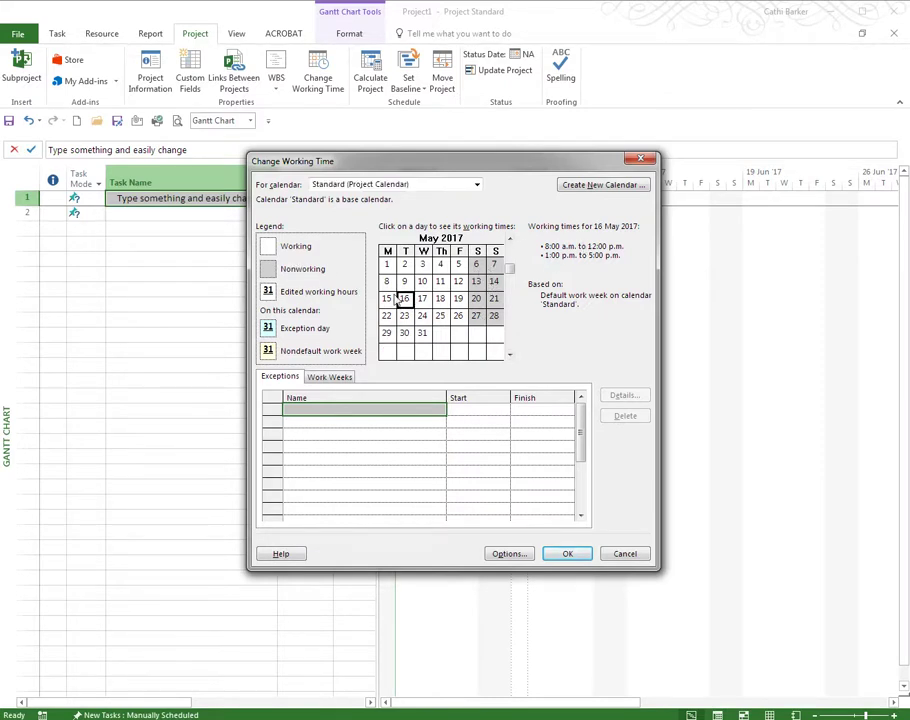
click(386, 298)
click(440, 282)
click(441, 299)
click(444, 316)
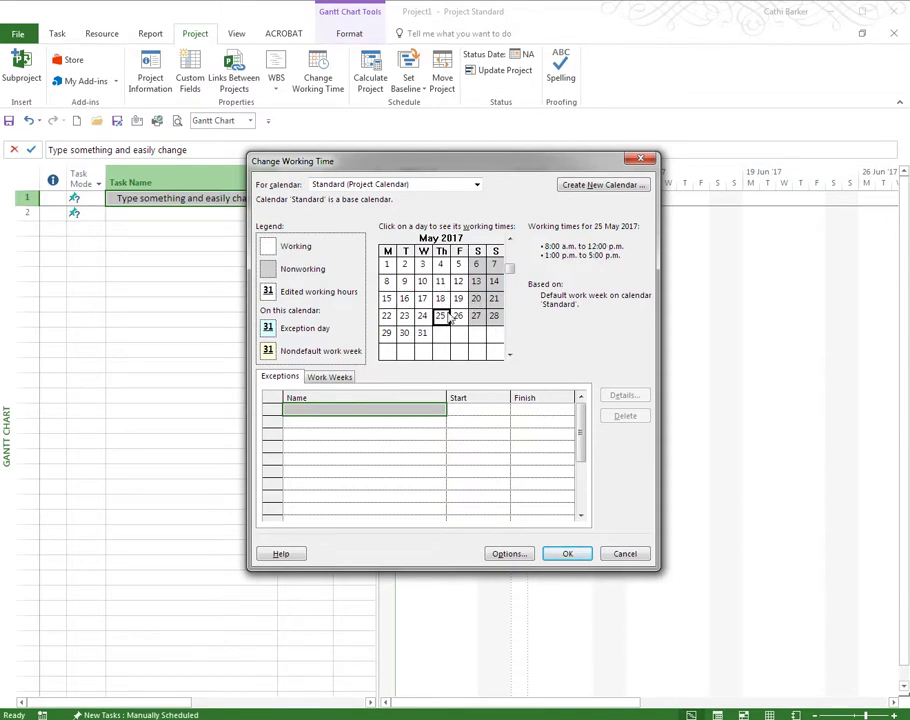
Step: Compare the working times of the 24 Hours and Night Shift calendars, ending on the Standard project calendar
click(477, 184)
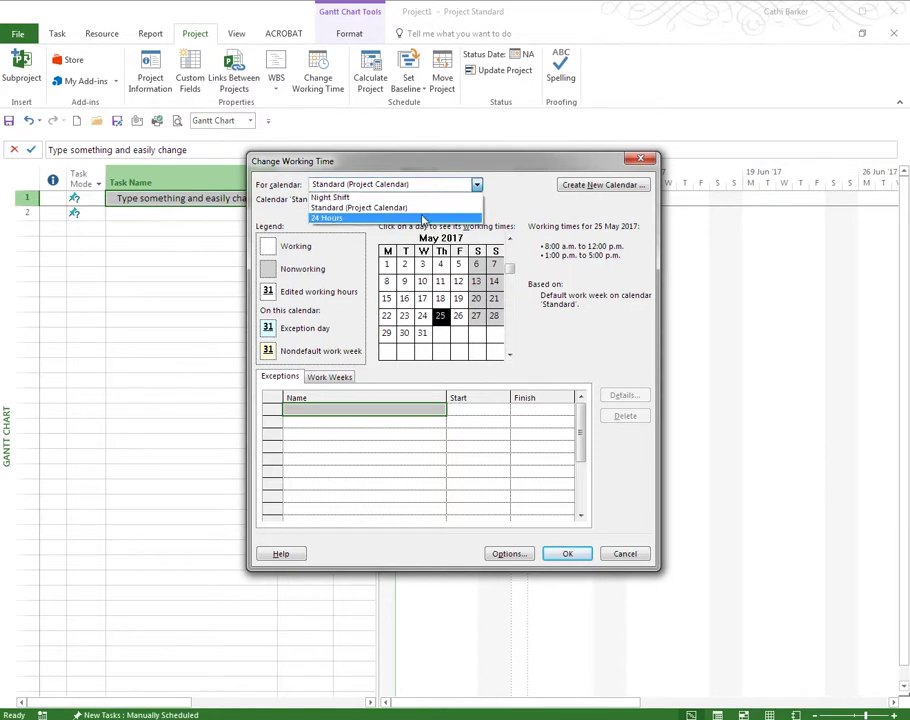
click(424, 218)
click(476, 185)
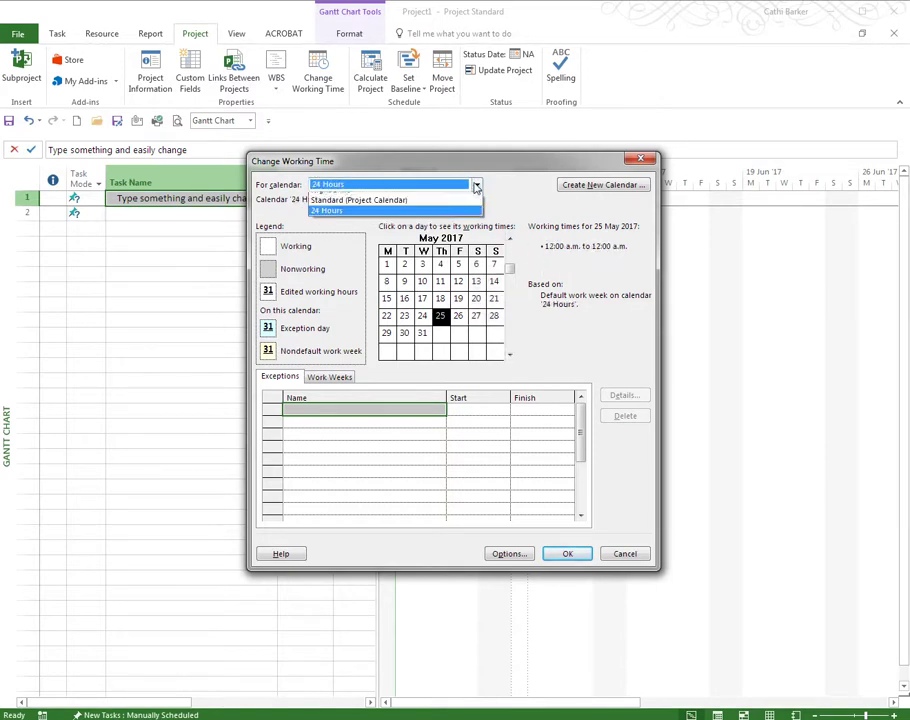
click(455, 196)
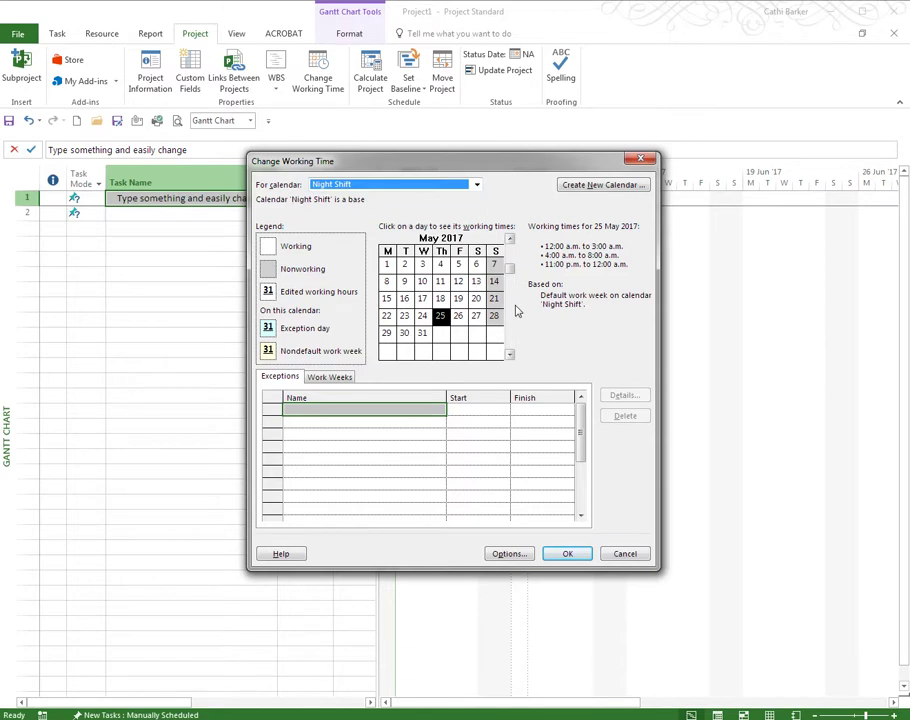
click(476, 185)
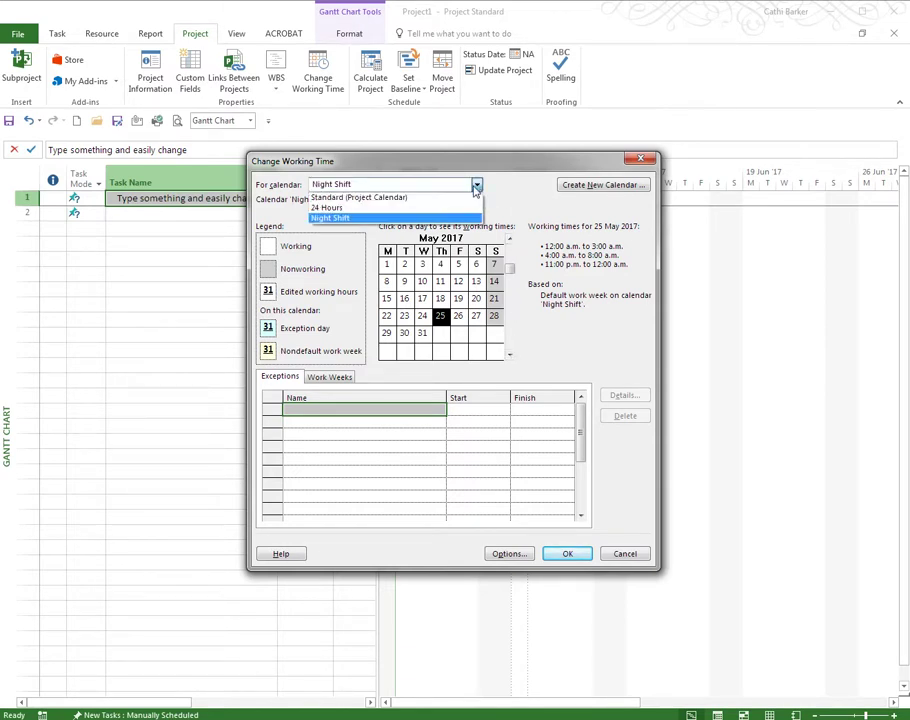
click(446, 197)
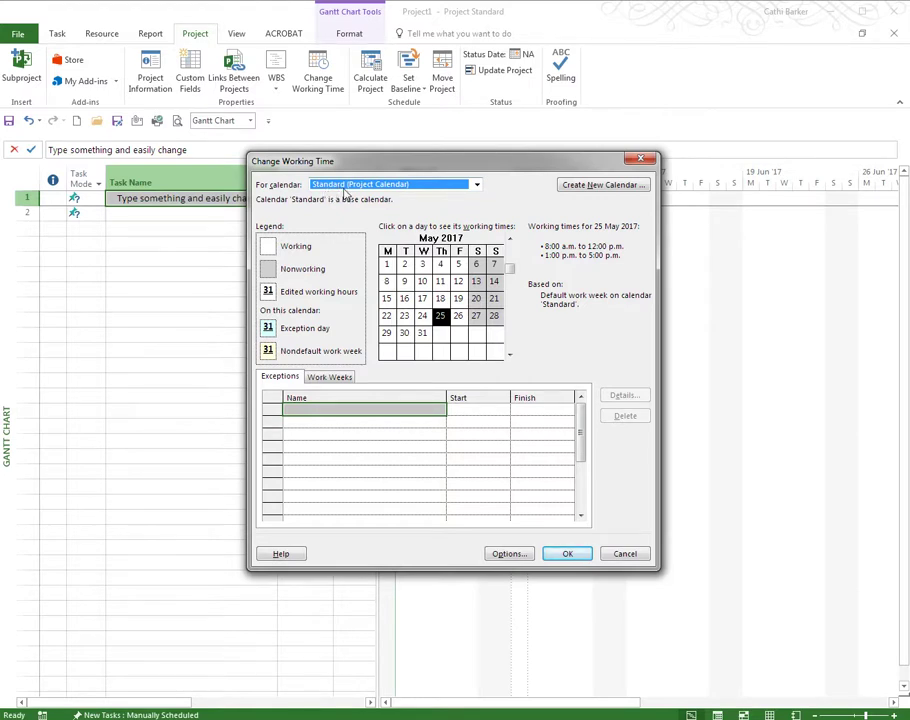
Step: In the Standard calendar's default work week, set Monday to Saturday to use specific working times
click(328, 377)
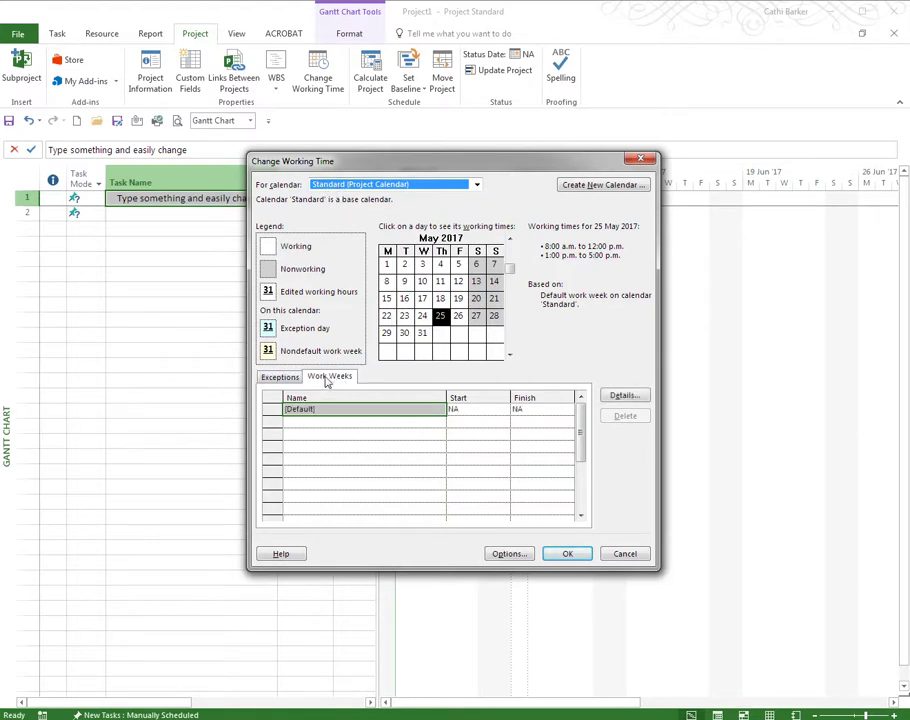
click(624, 396)
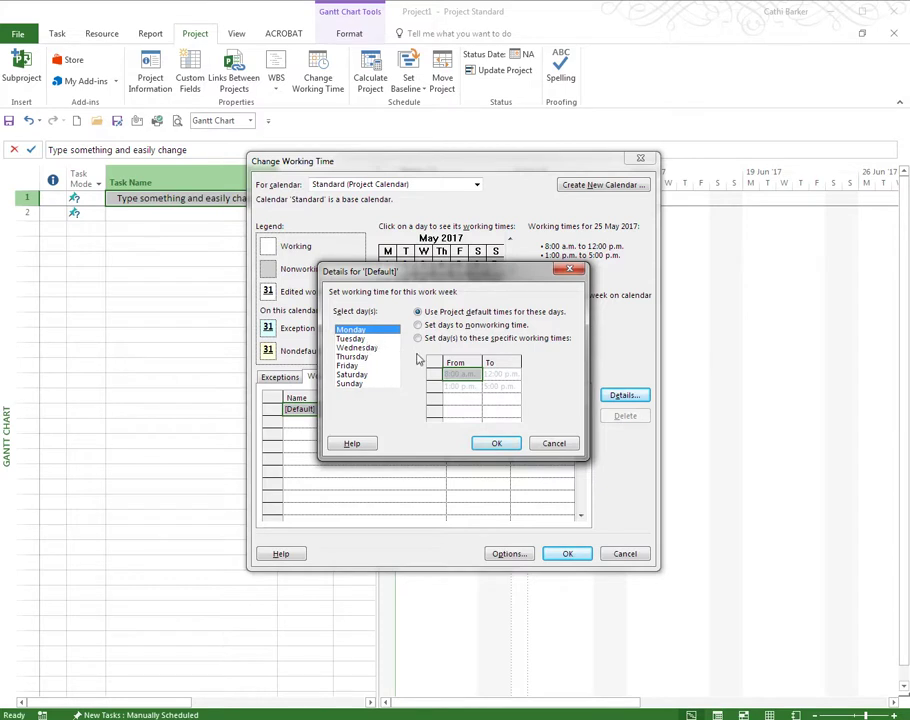
drag(353, 334, 355, 373)
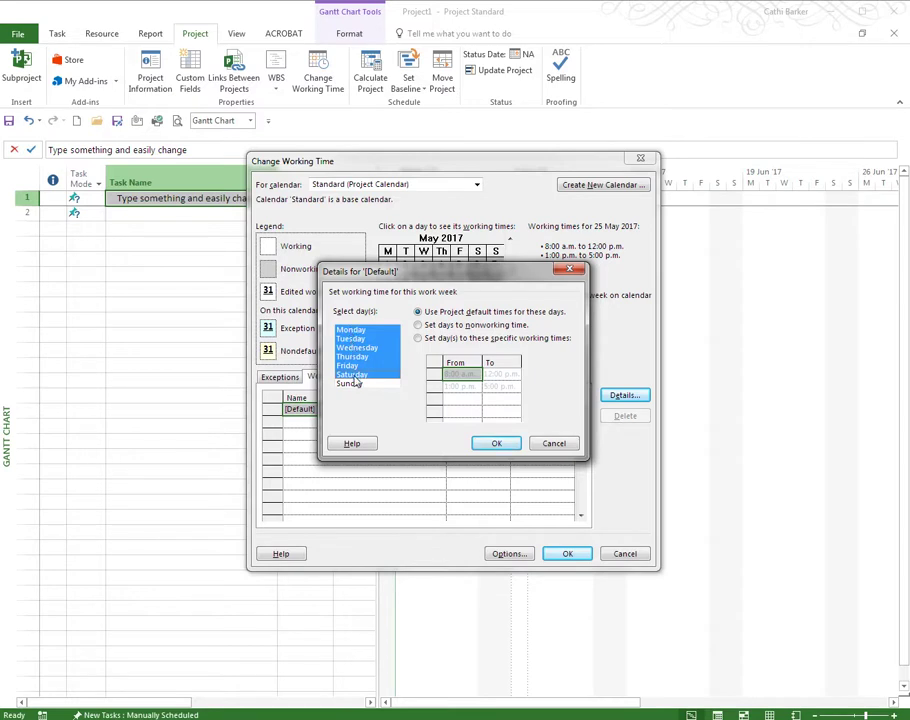
click(418, 338)
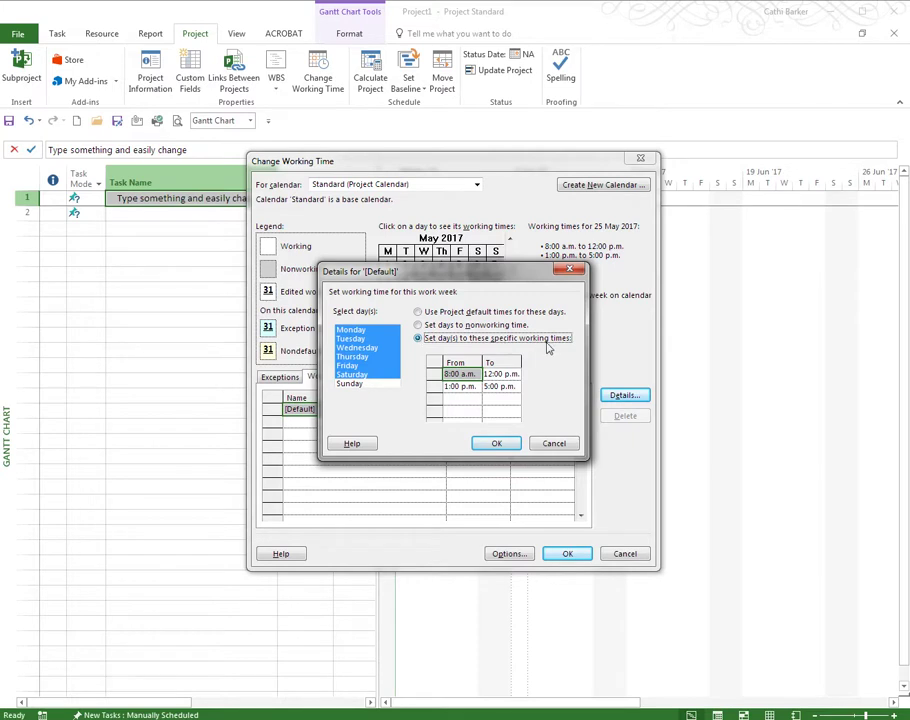
Step: Set the Monday to Saturday morning start time to 7:00 a.m. and accept the work week details
click(463, 375)
click(459, 374)
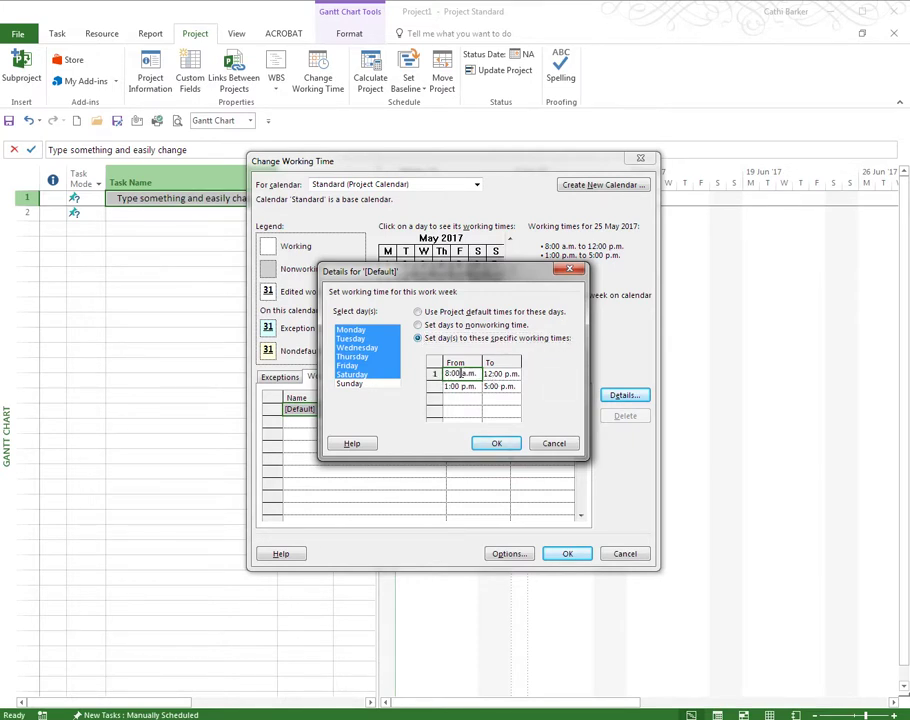
click(495, 374)
key(F2)
click(450, 374)
key(BackSpace)
text(7)
click(506, 374)
click(467, 386)
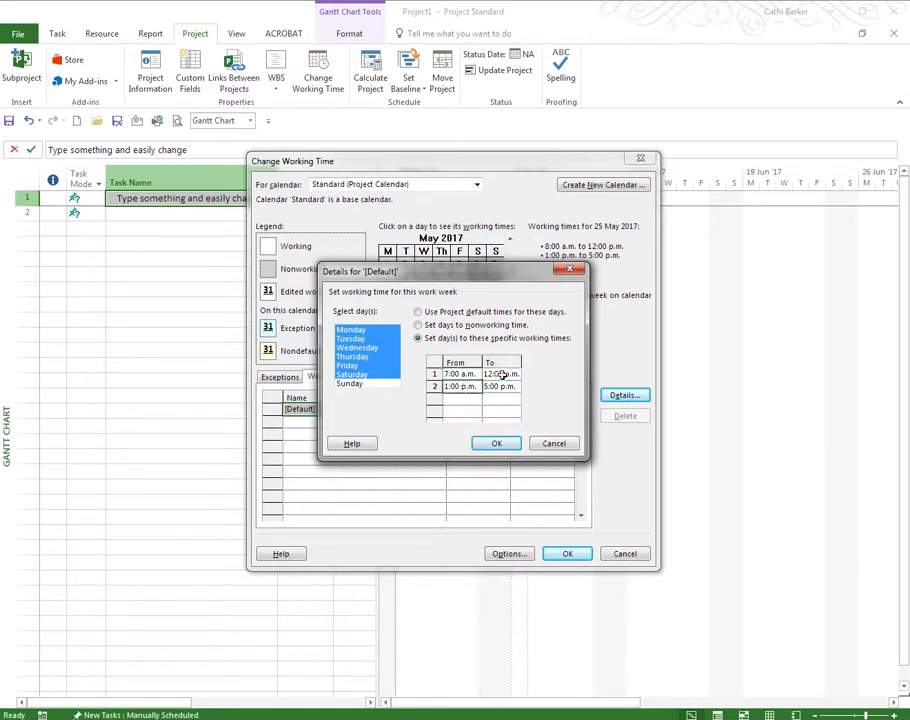
click(503, 374)
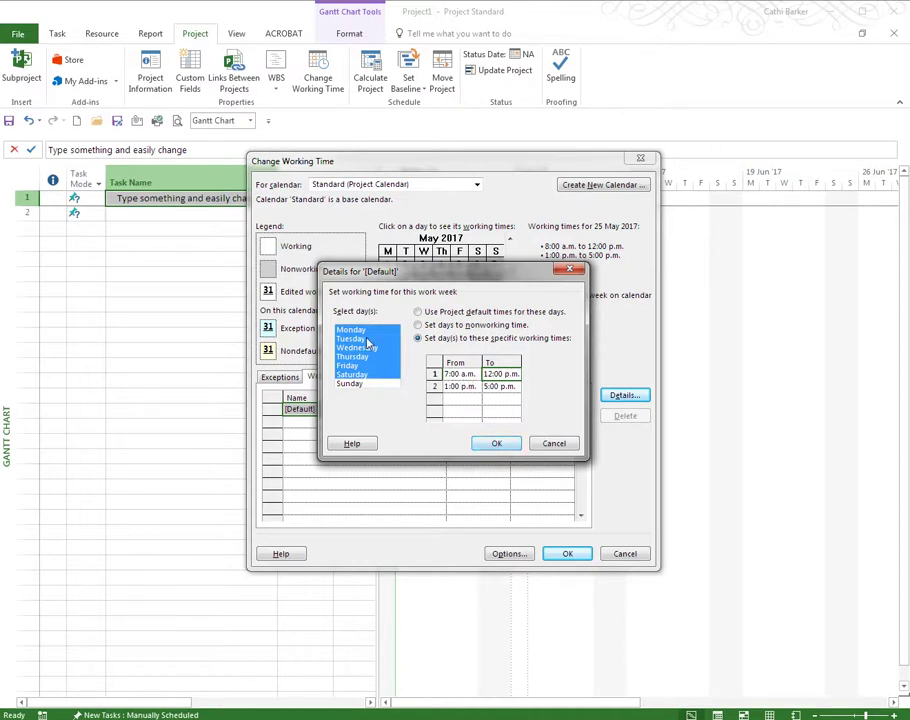
click(497, 445)
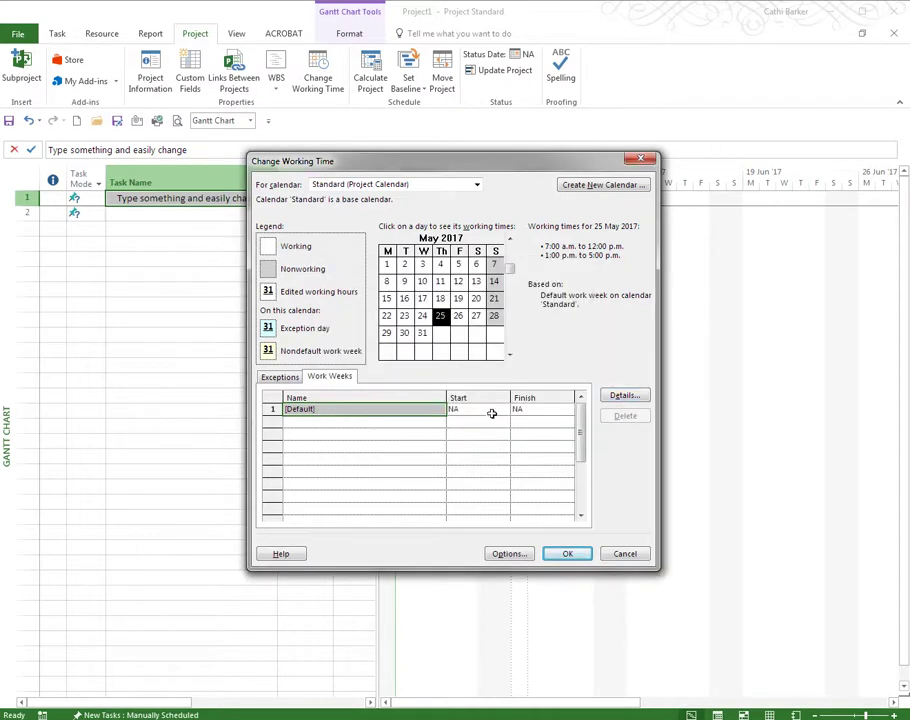
Step: Check individual May days and the default work week's details, and apply the working time changes to the Standard calendar
click(459, 316)
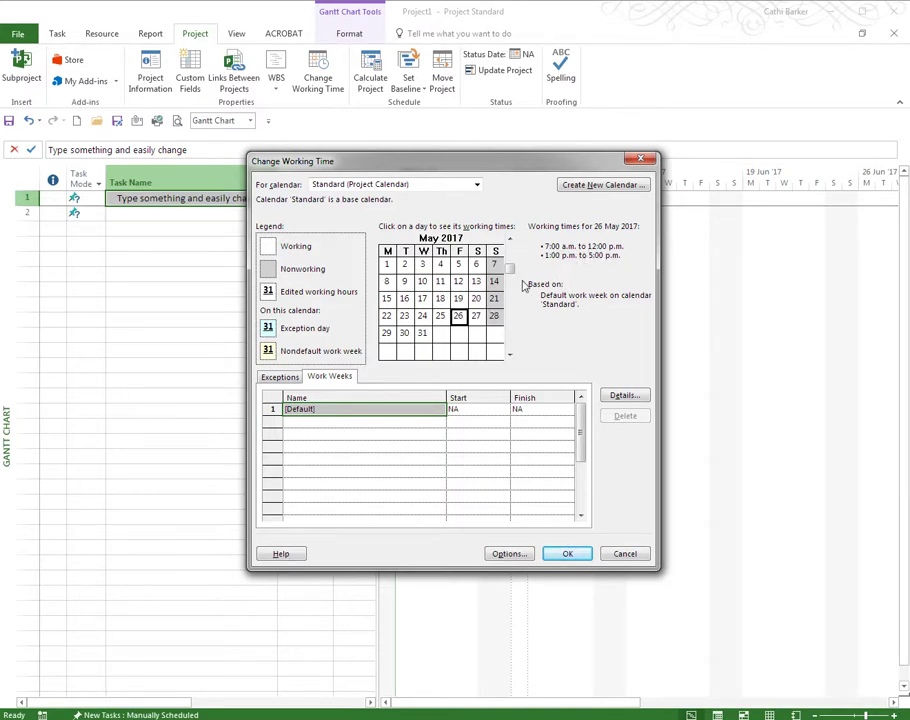
click(494, 265)
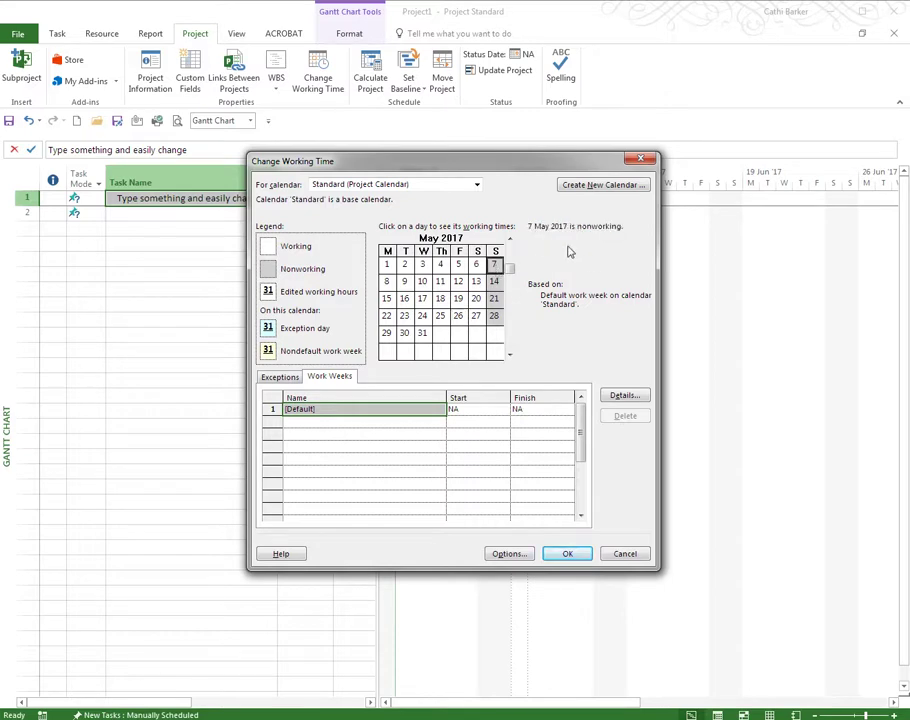
click(440, 281)
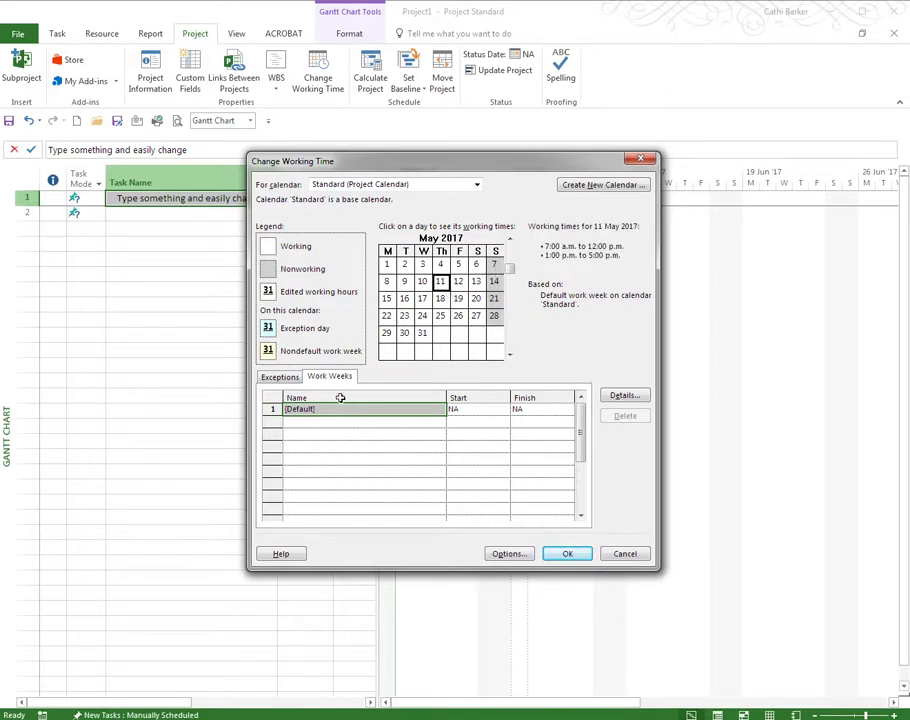
click(625, 396)
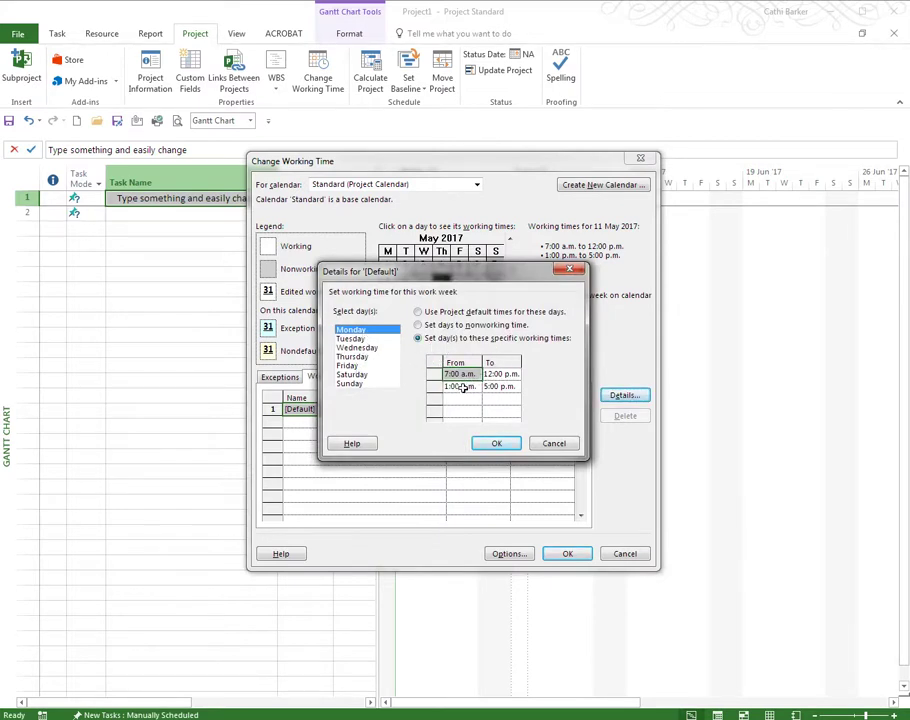
click(556, 443)
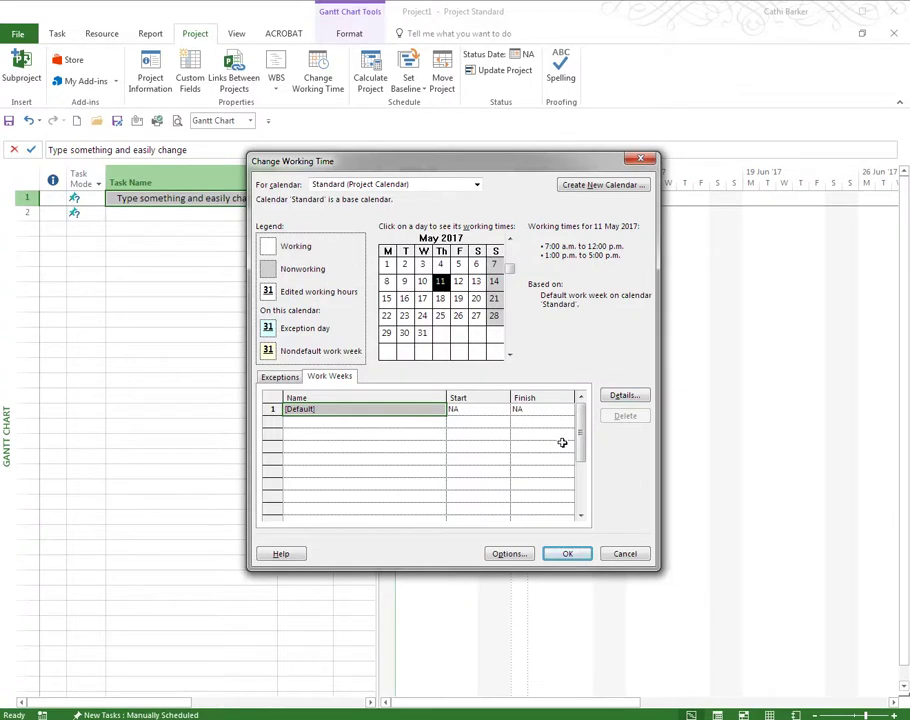
click(572, 552)
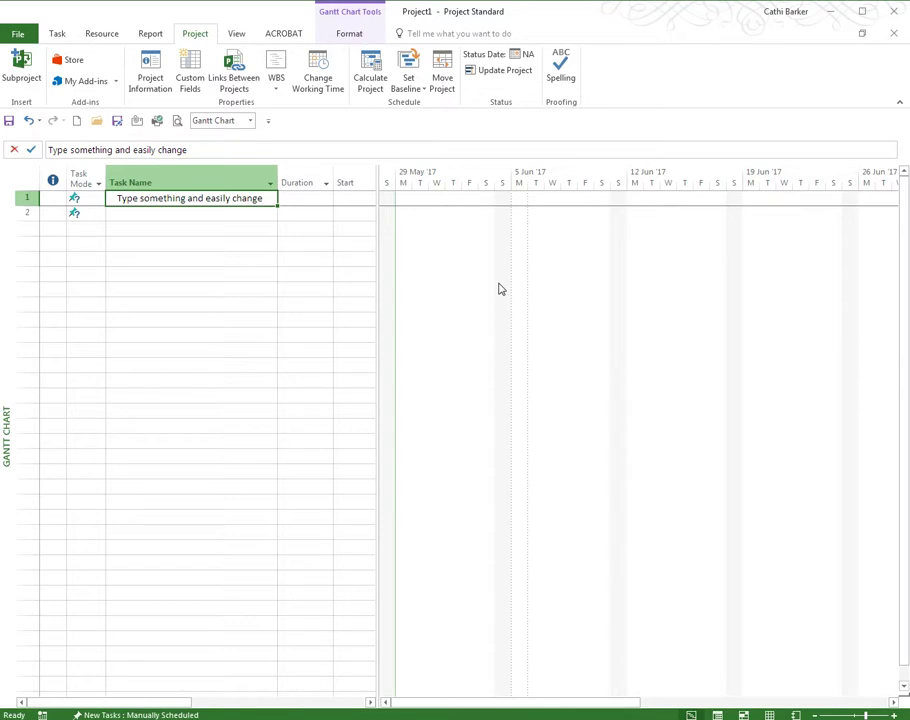
Step: From the working time settings, access the project's schedule options and set the default start time to 7:00 a.m
click(317, 79)
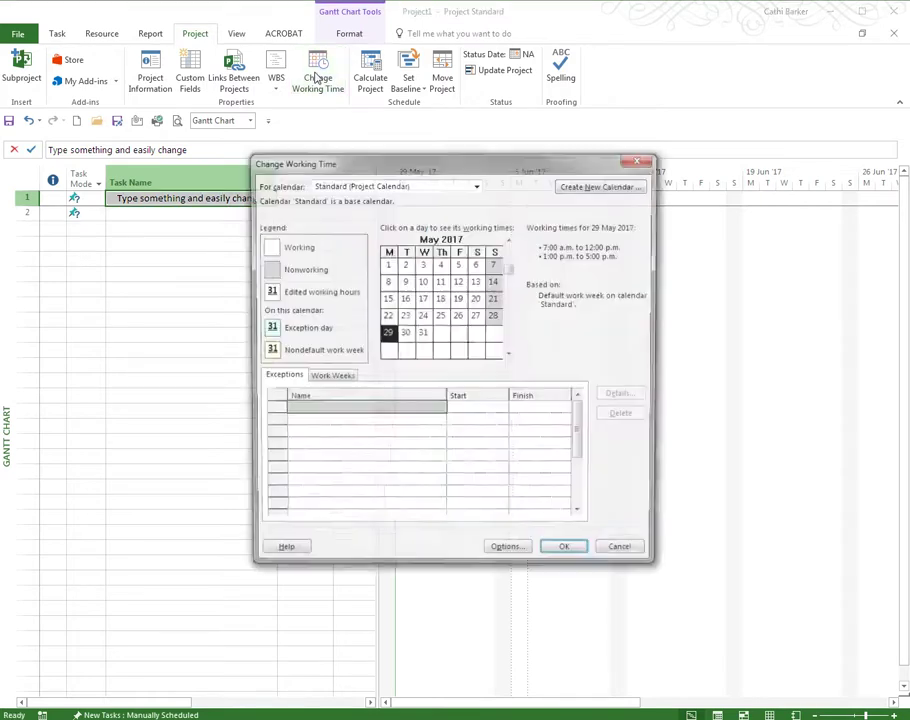
click(405, 282)
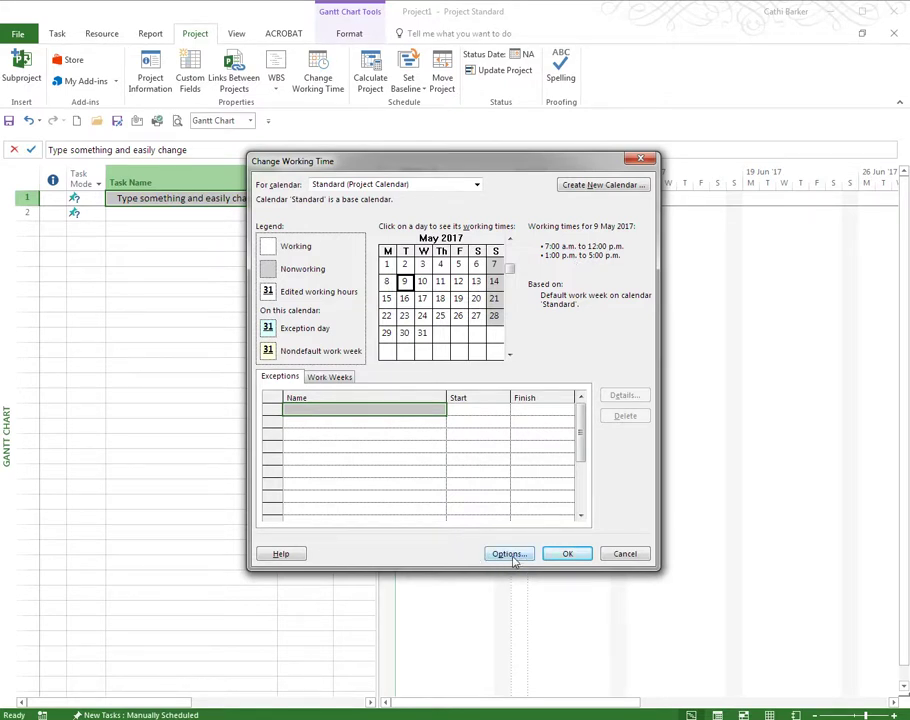
click(350, 377)
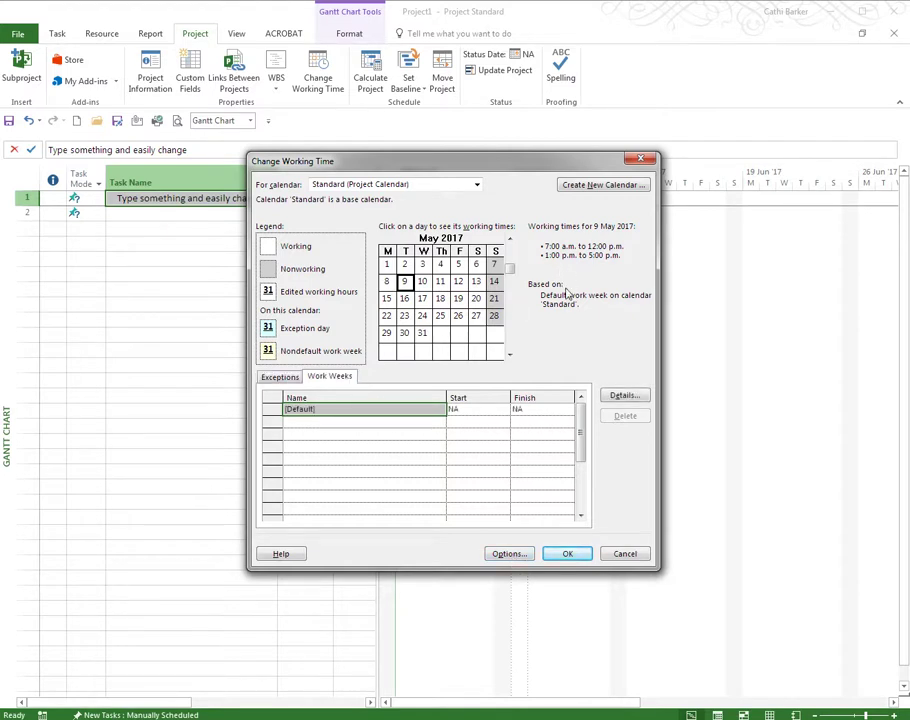
click(509, 555)
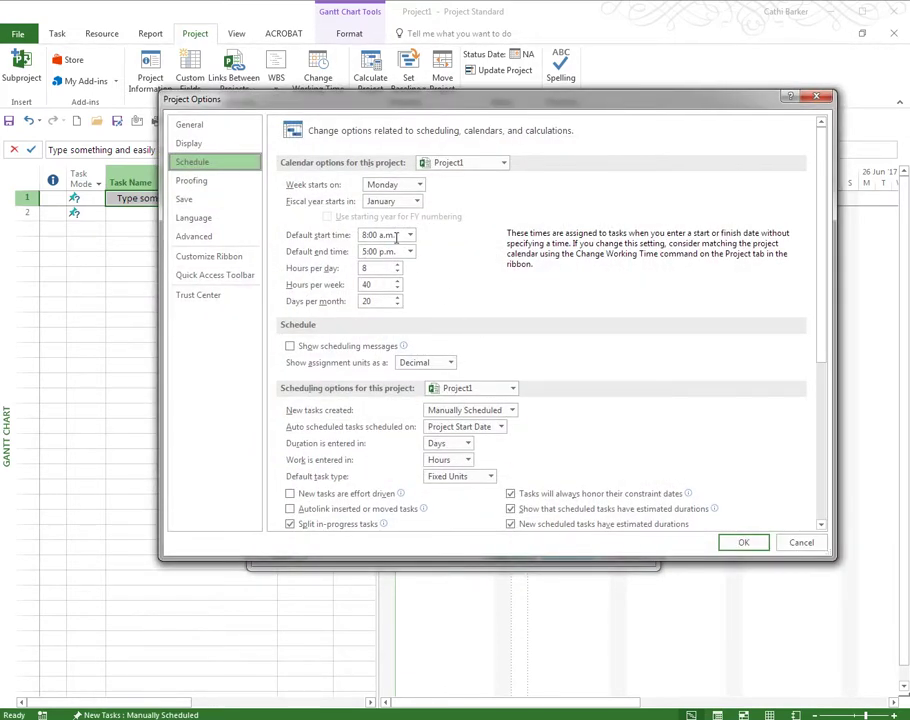
drag(363, 235, 398, 238)
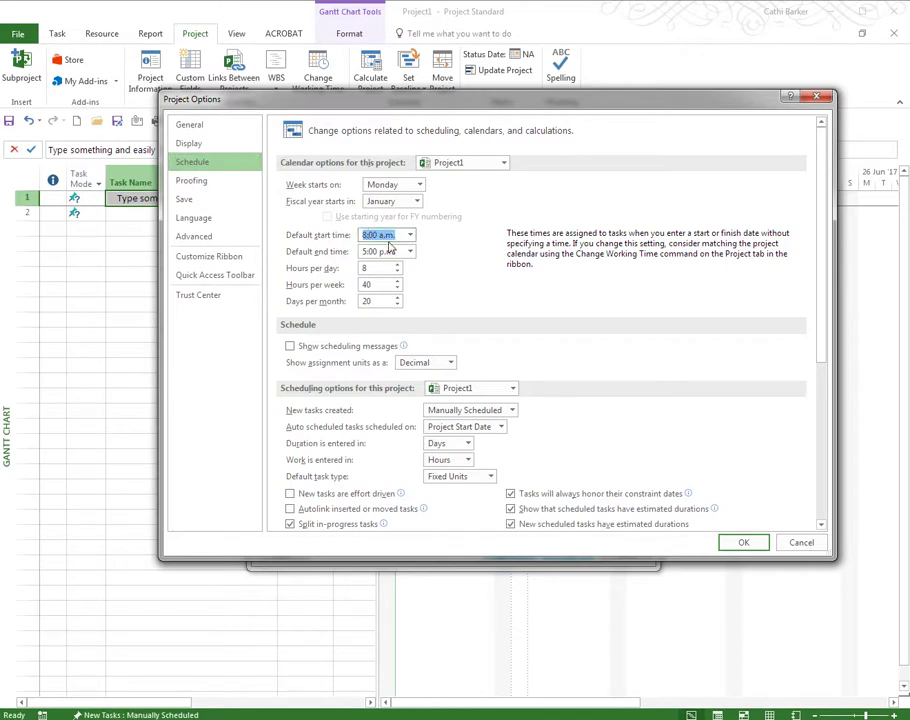
click(364, 236)
key(Delete)
text(7)
Step: Set 9 hours per day and 54 hours per week, make new tasks Auto Scheduled, and accept the options
double_click(386, 269)
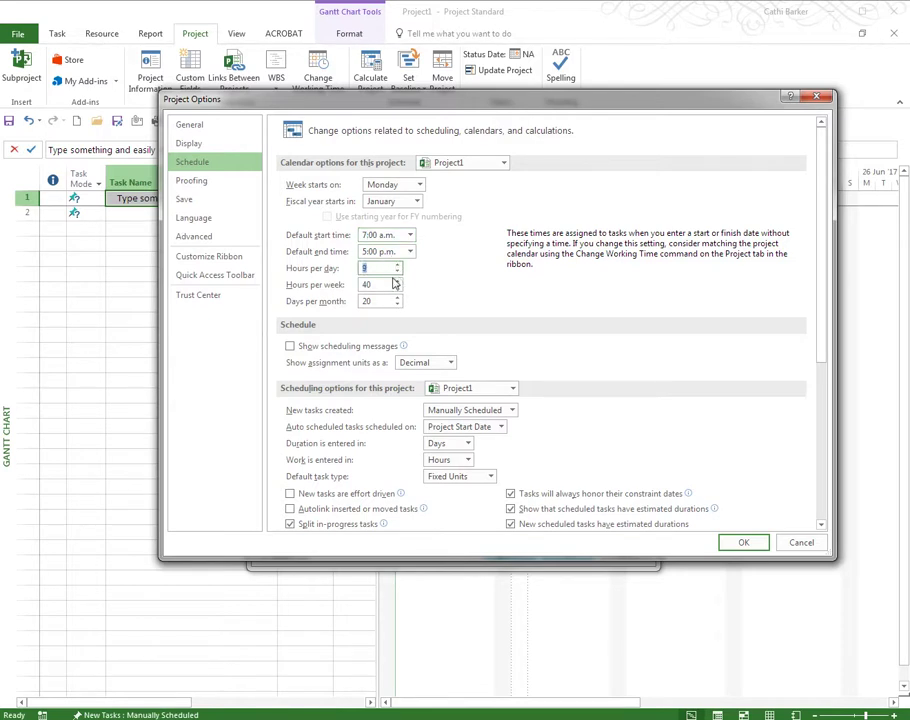
text(9)
double_click(386, 284)
text(54)
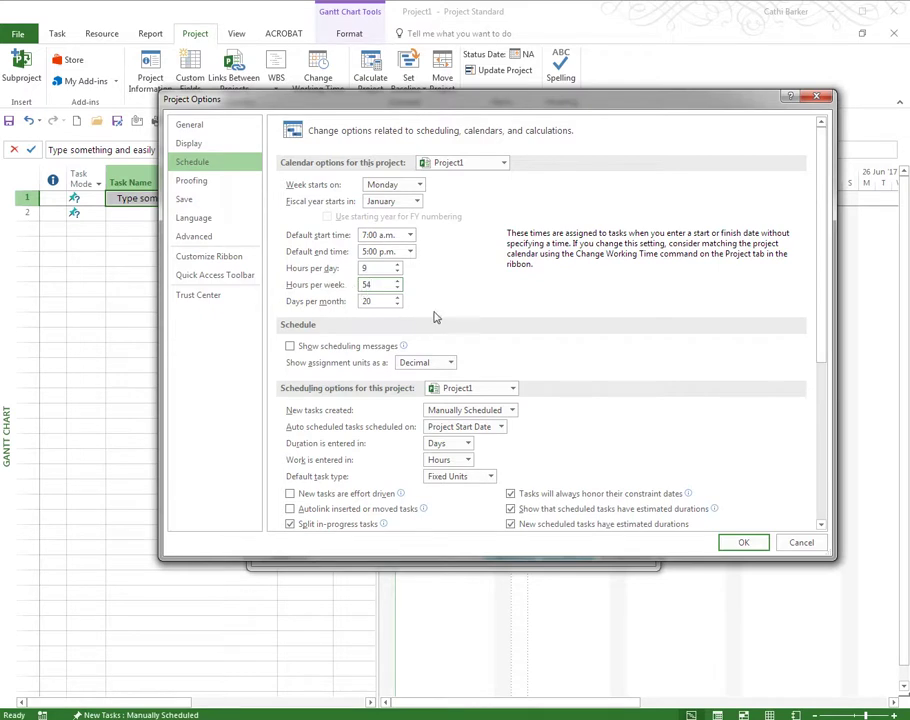
click(512, 410)
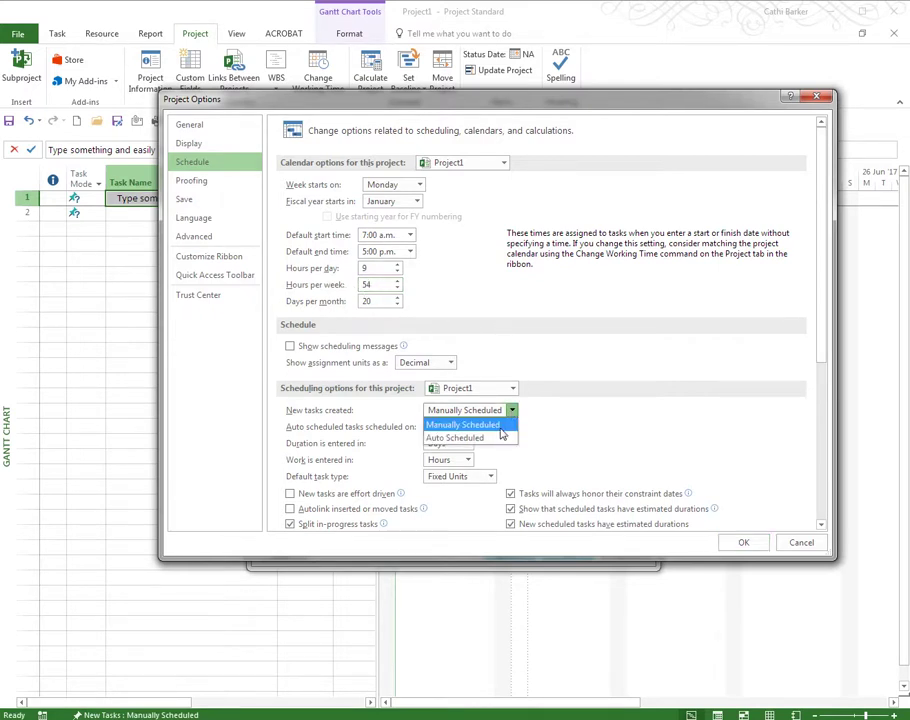
click(500, 439)
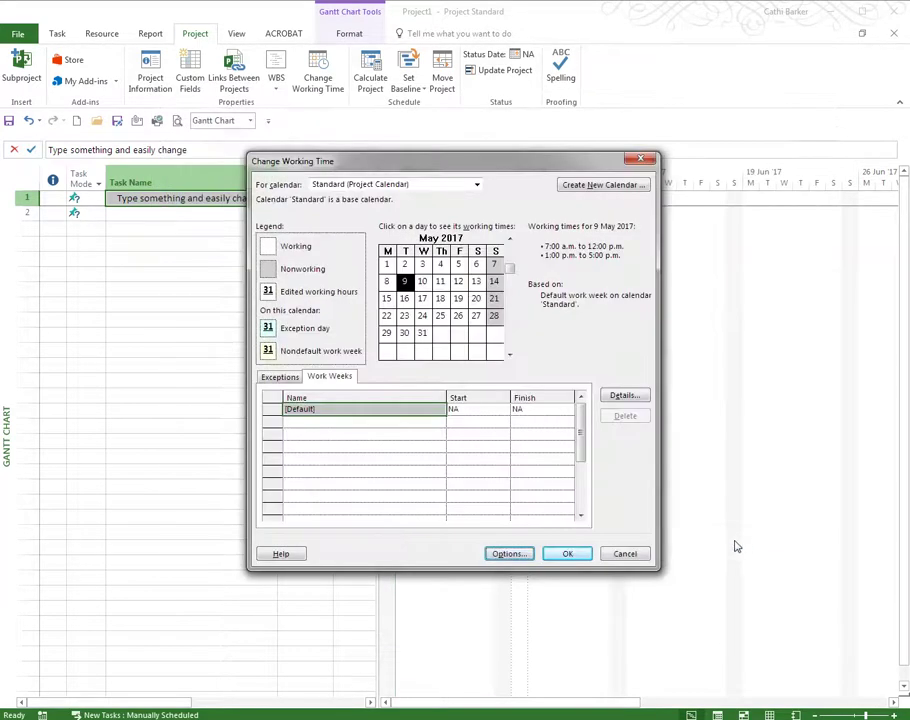
Step: Accept the working time settings, reopen them, and add a nonworking exception named Christmas Day on 25 December 2017 to the Standard calendar
click(568, 554)
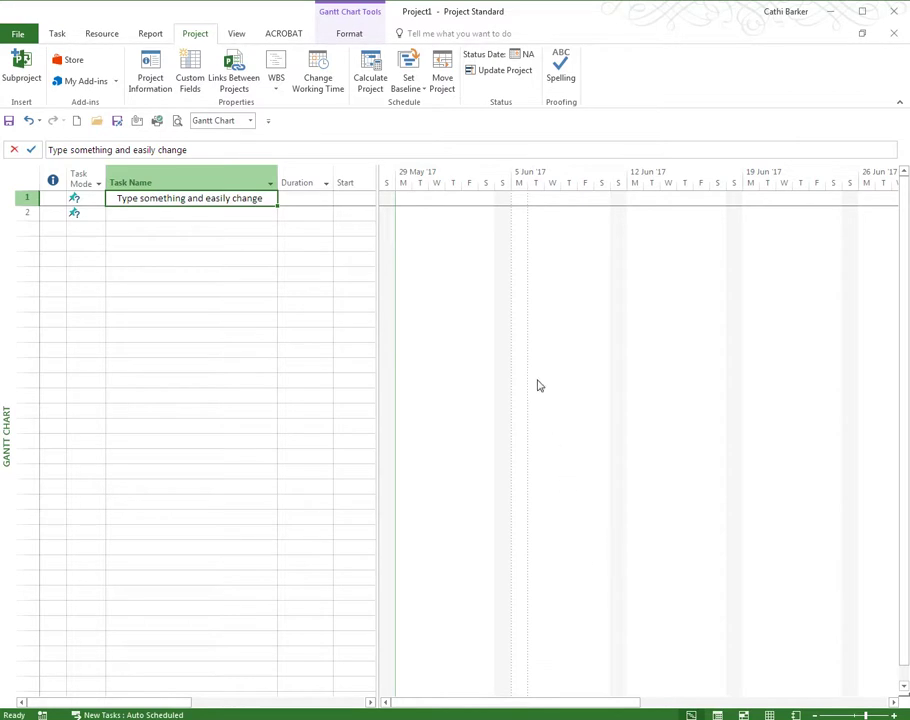
click(319, 80)
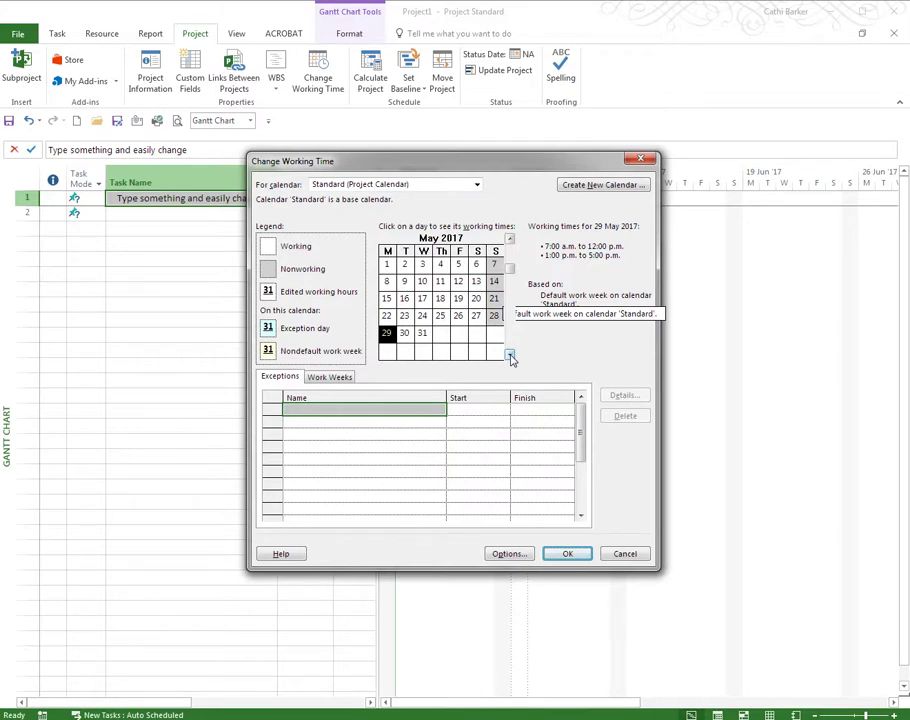
click(509, 355)
click(509, 355)
click(509, 355)
click(509, 355)
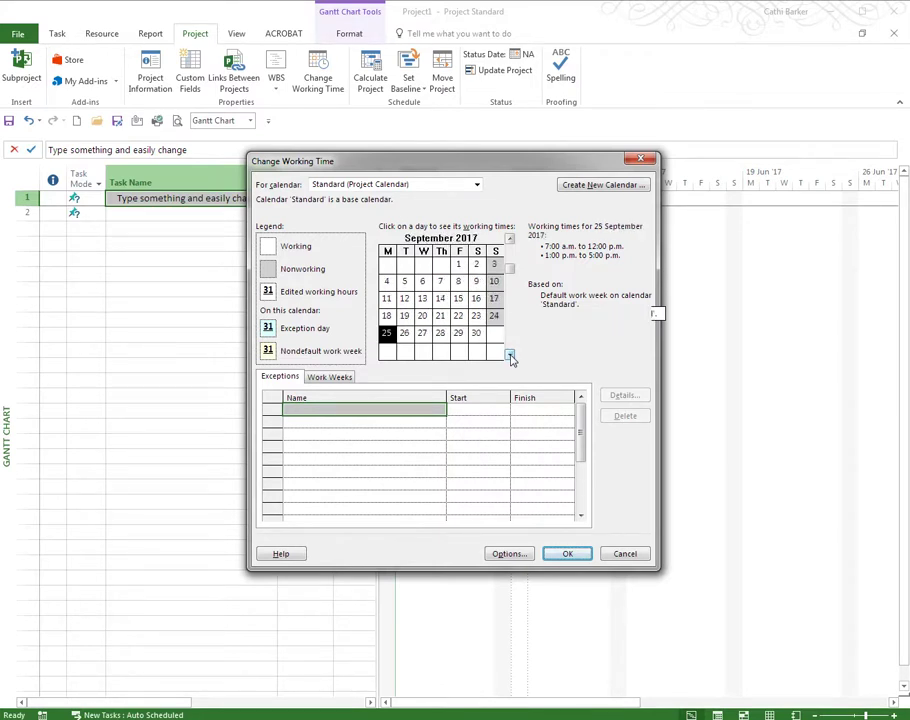
click(509, 355)
click(509, 355)
click(509, 355)
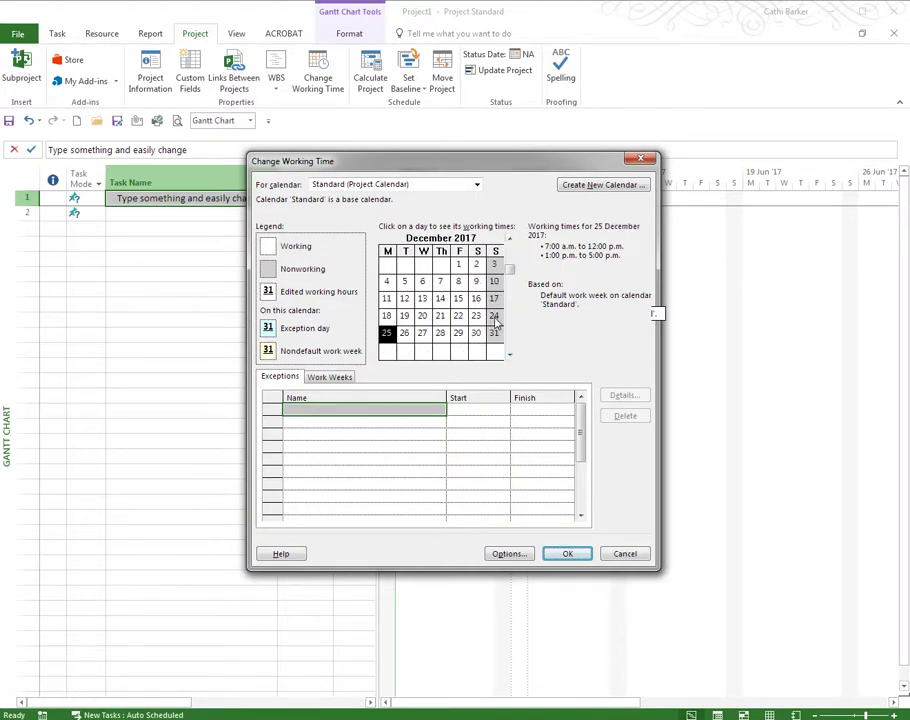
click(404, 336)
click(387, 333)
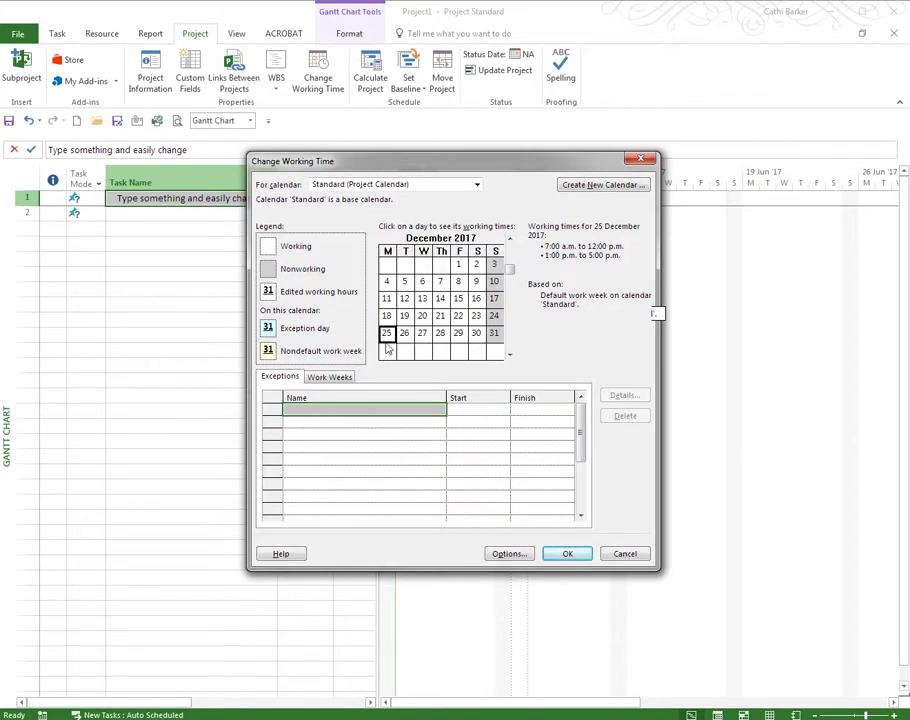
click(354, 409)
text(C)
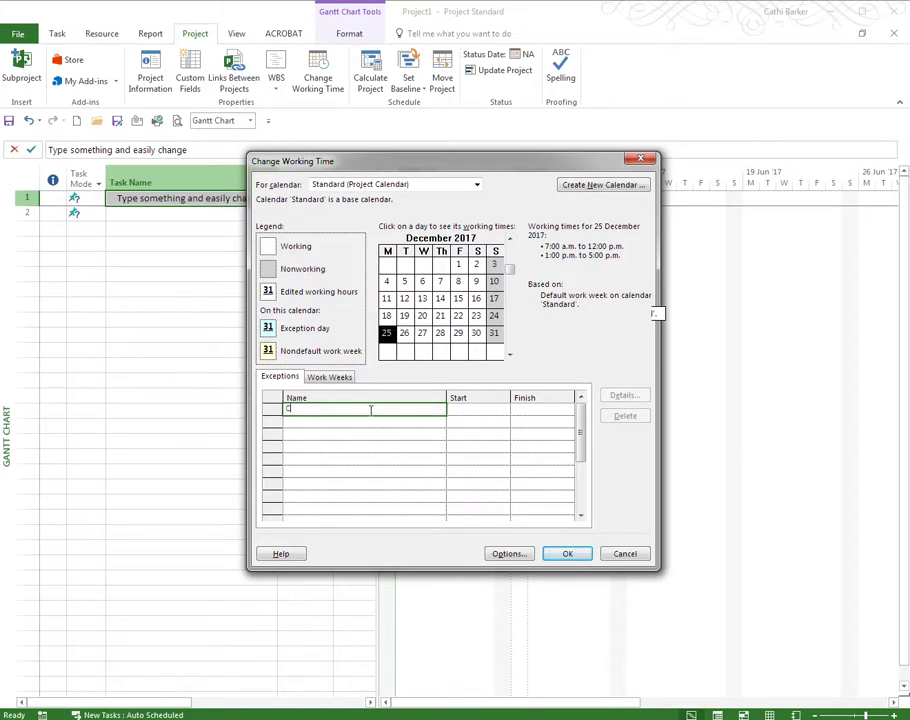
text(hristmas Day)
key(Return)
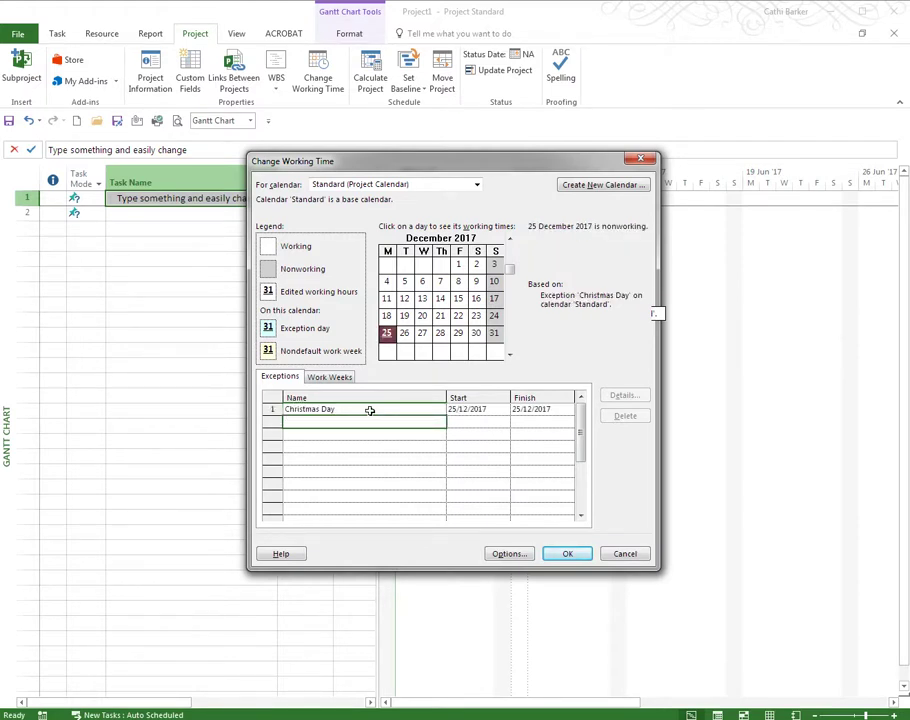
Step: Add a nonworking exception named Boxing Day on 26 December 2017 to the Standard calendar
click(404, 333)
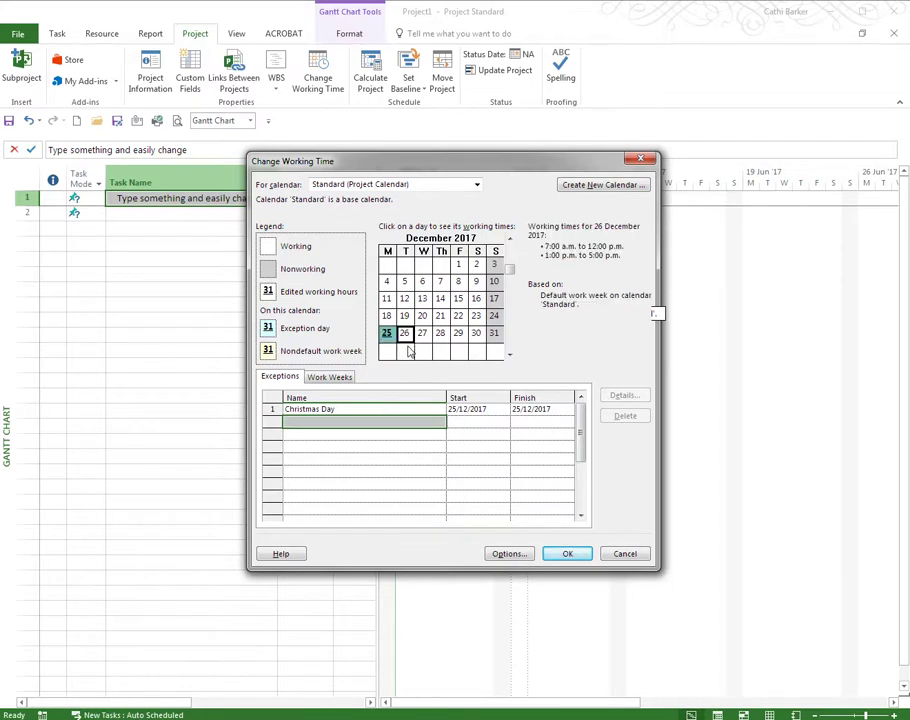
click(302, 422)
text(Bo)
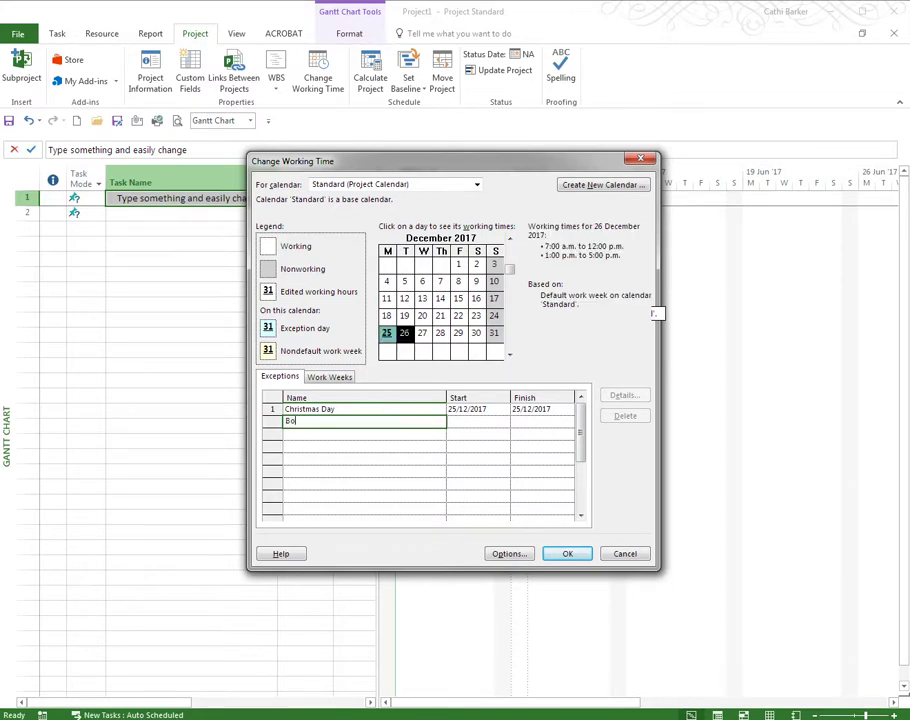
text(xing Day)
key(Return)
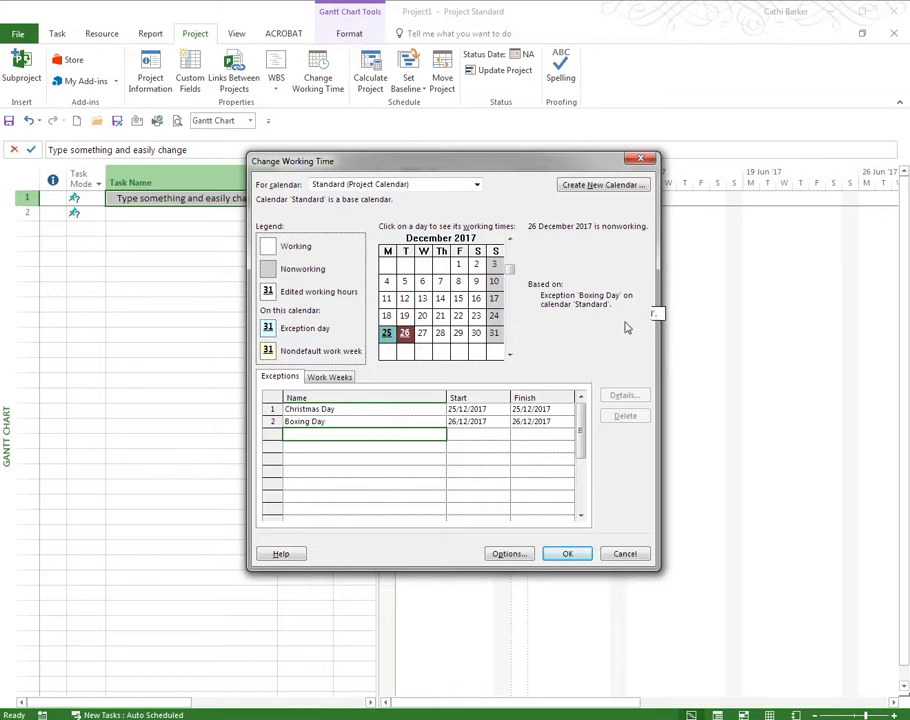
Step: Add a nonworking exception named Labour Day on 23 October 2017 to the Standard calendar
click(510, 242)
click(510, 242)
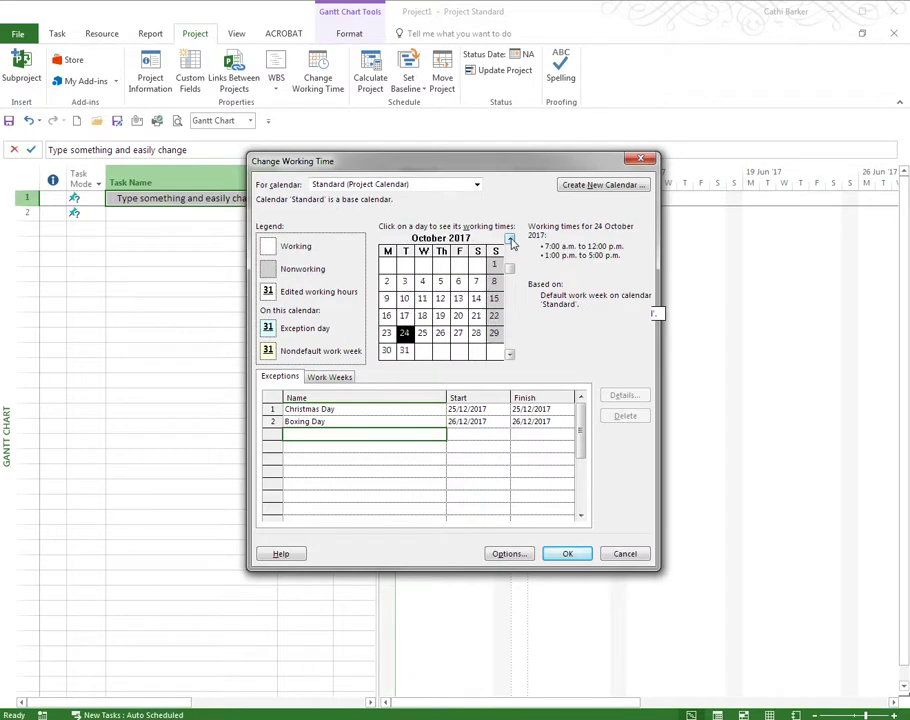
click(386, 333)
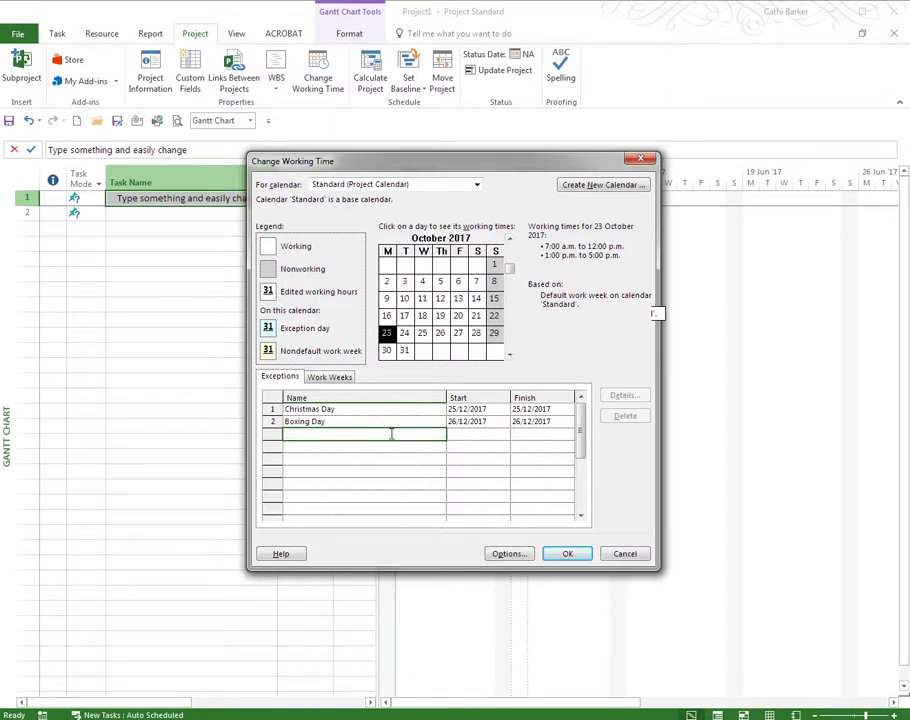
text(Labour Day)
key(Return)
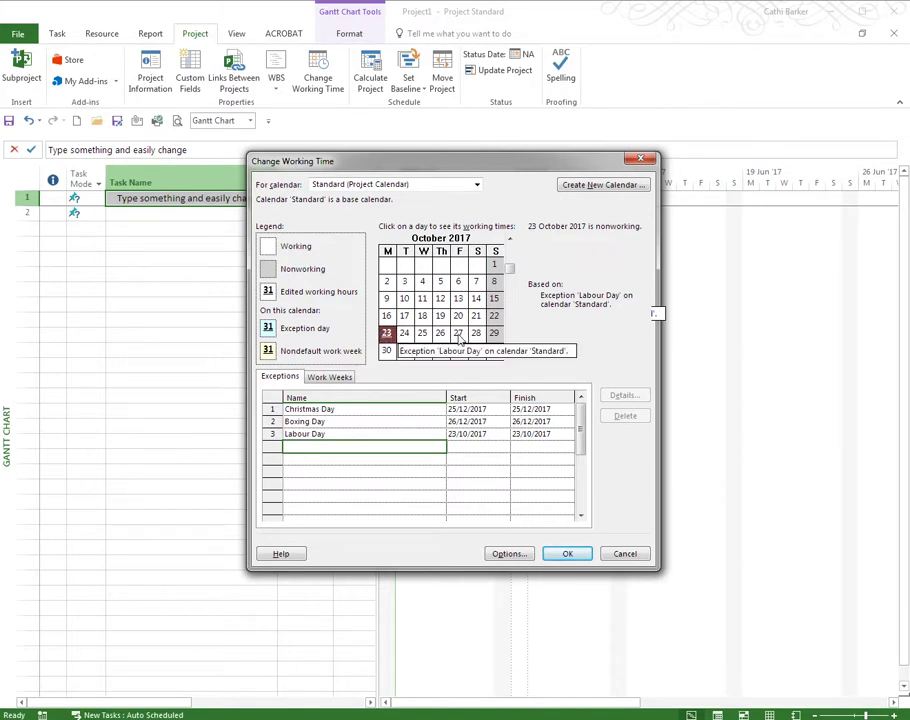
Step: Add a nonworking exception named Queens Birthday on 5 June 2017 and accept the working time changes
click(510, 242)
click(510, 242)
click(510, 242)
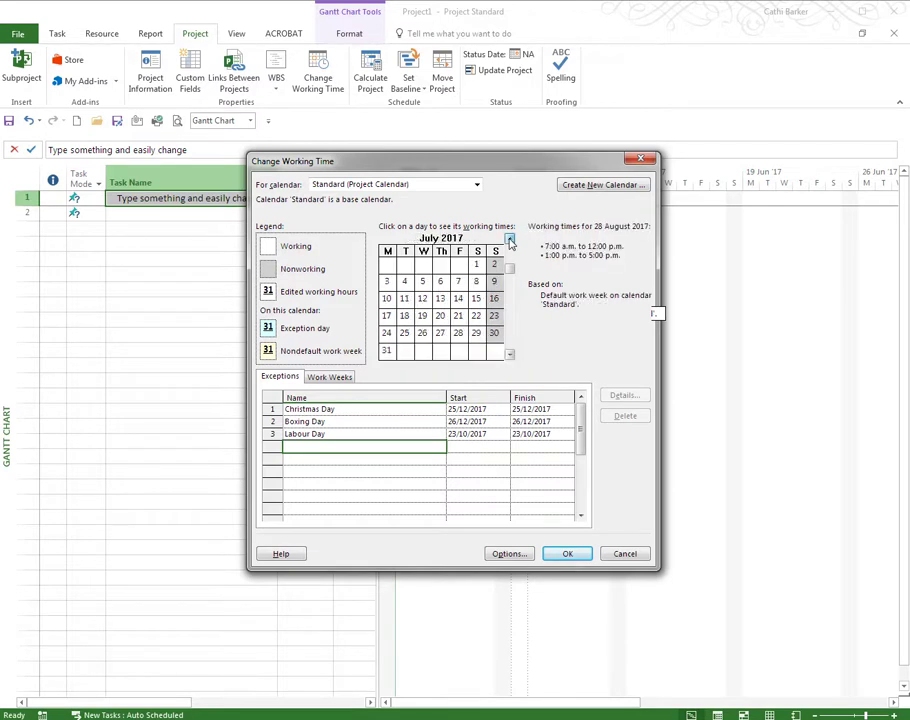
click(510, 242)
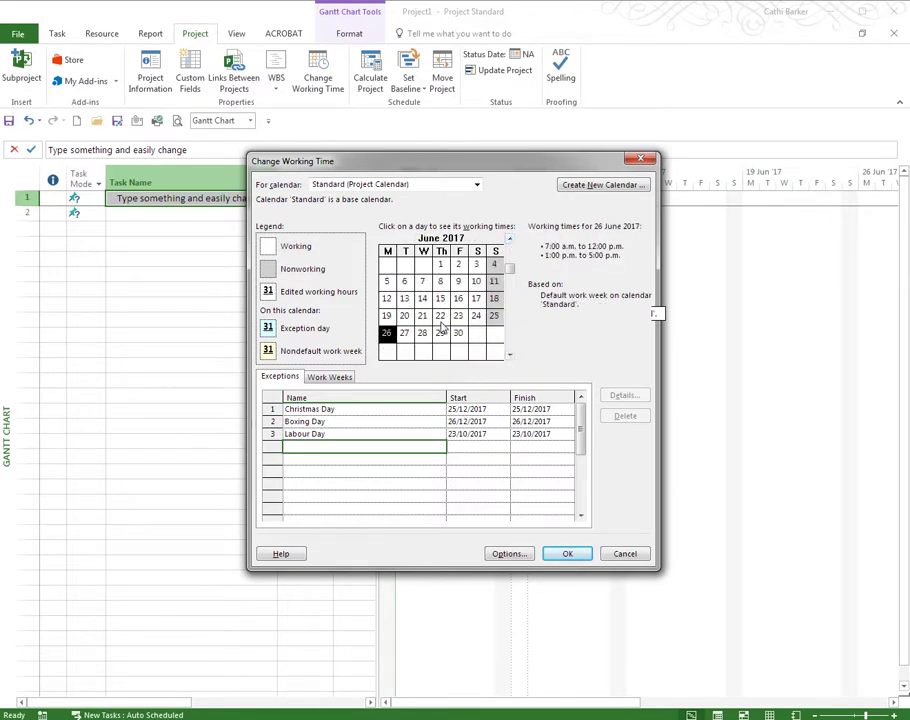
click(387, 281)
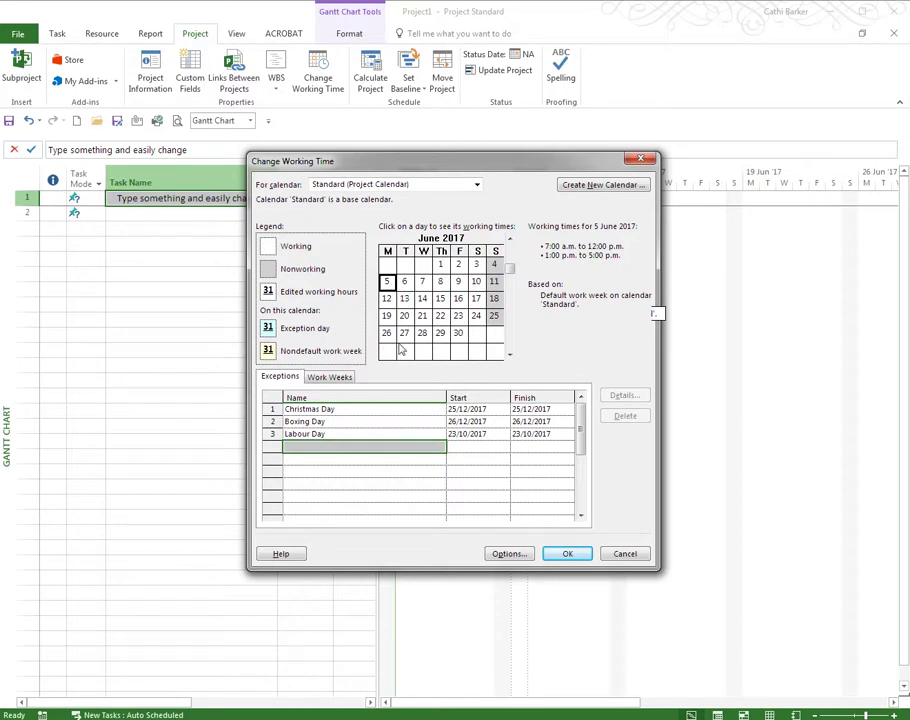
click(348, 445)
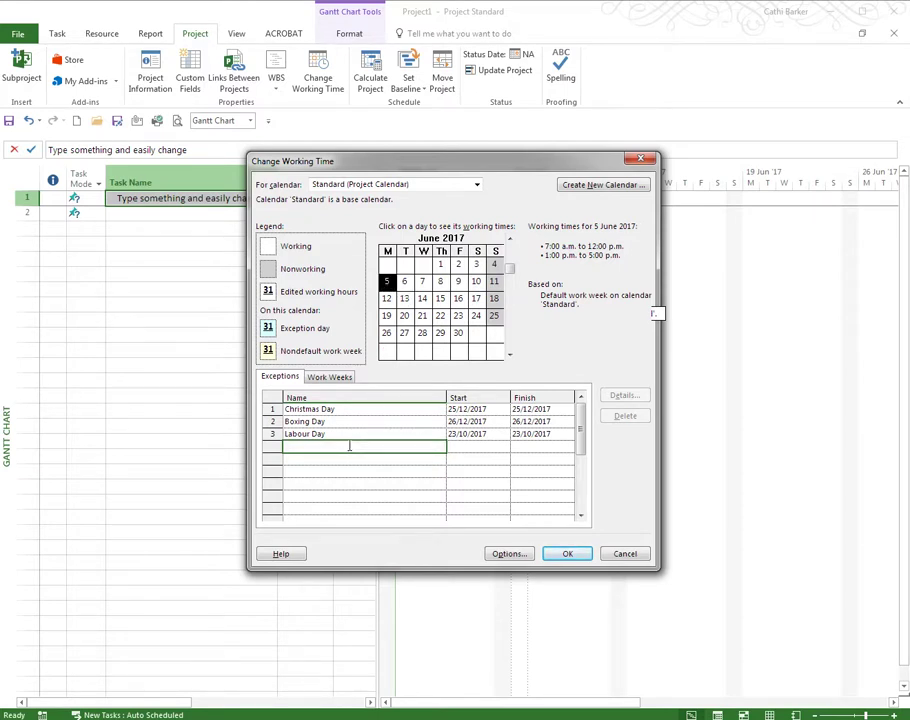
text(Queens Birthday)
key(Return)
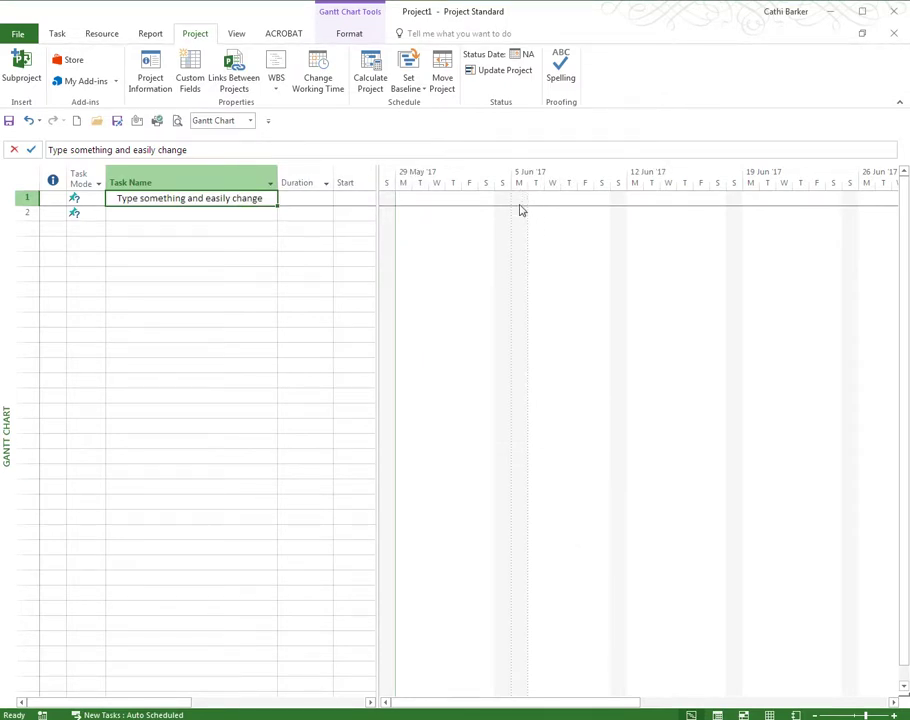
Step: Check the holiday shading in the Gantt chart from June 2017 through late December 2017
click(894, 702)
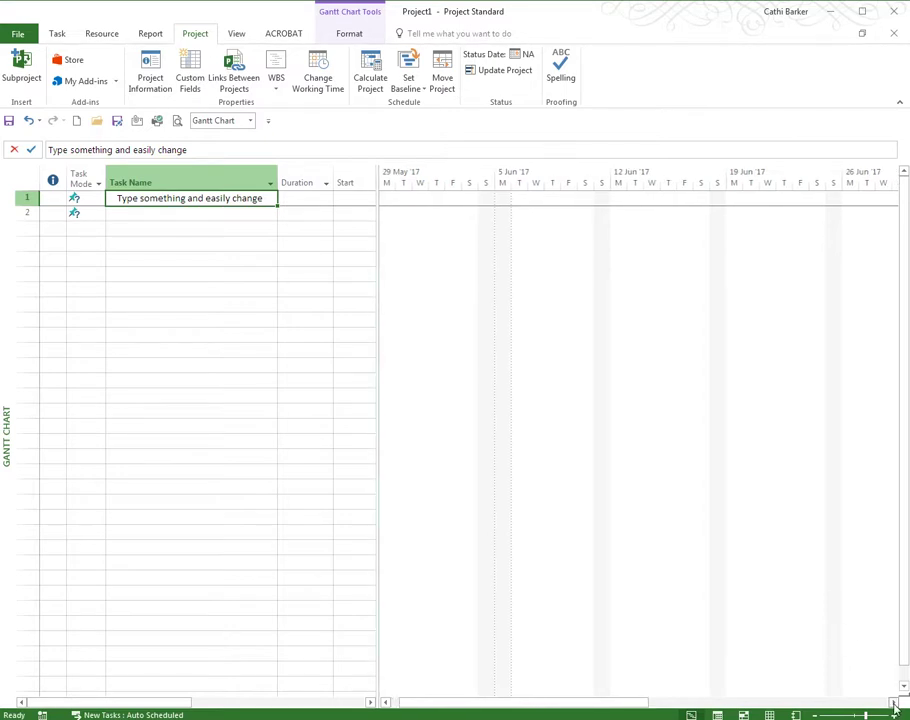
drag(894, 702, 894, 702)
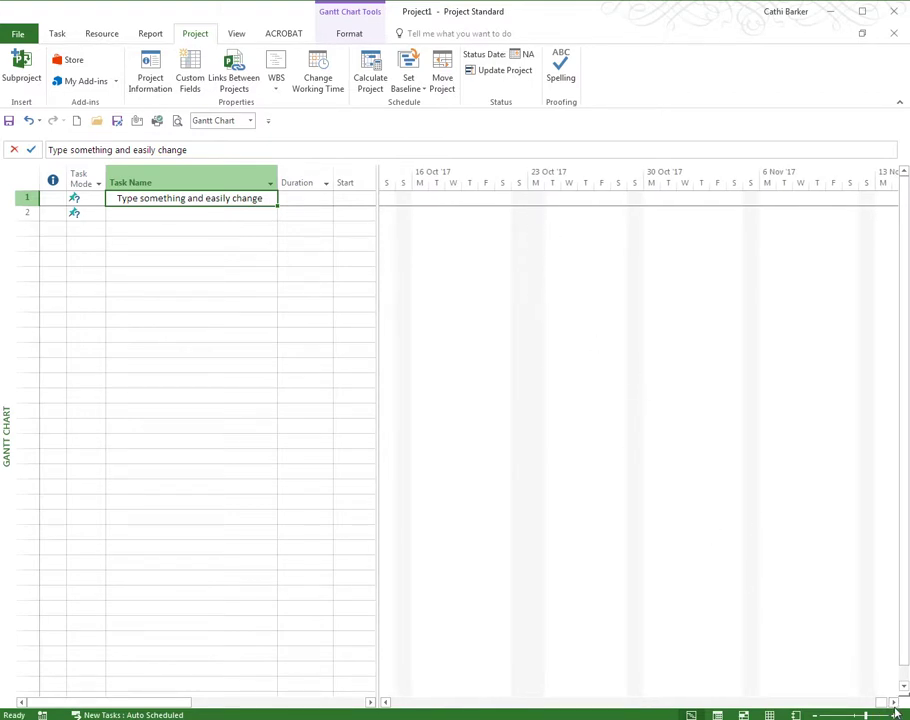
drag(894, 702, 897, 703)
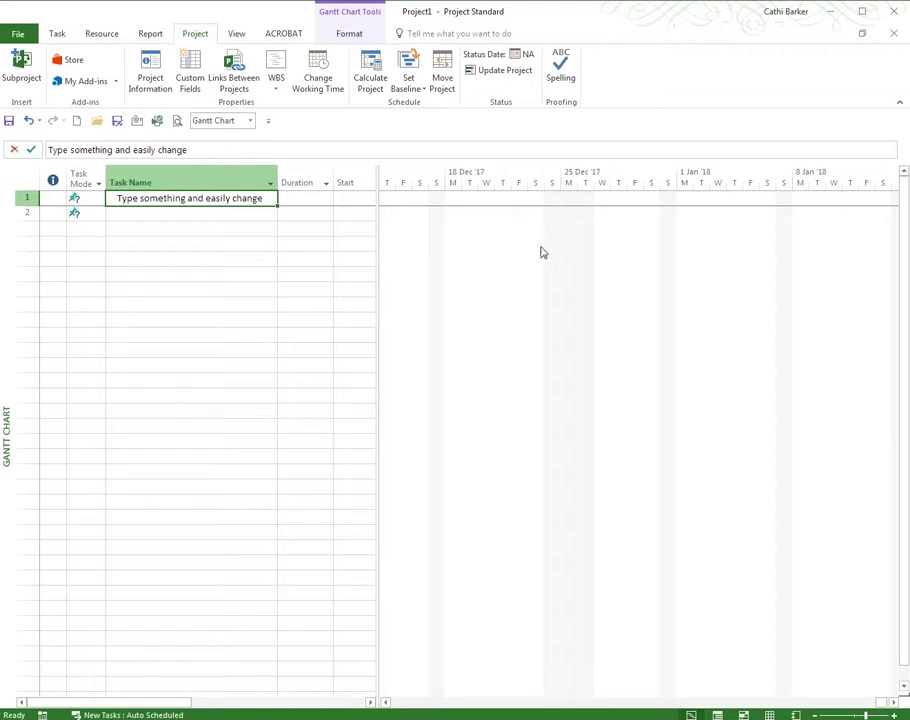
Step: Reduce the Gantt chart's timescale size to 70% and accept the timescale settings
double_click(490, 184)
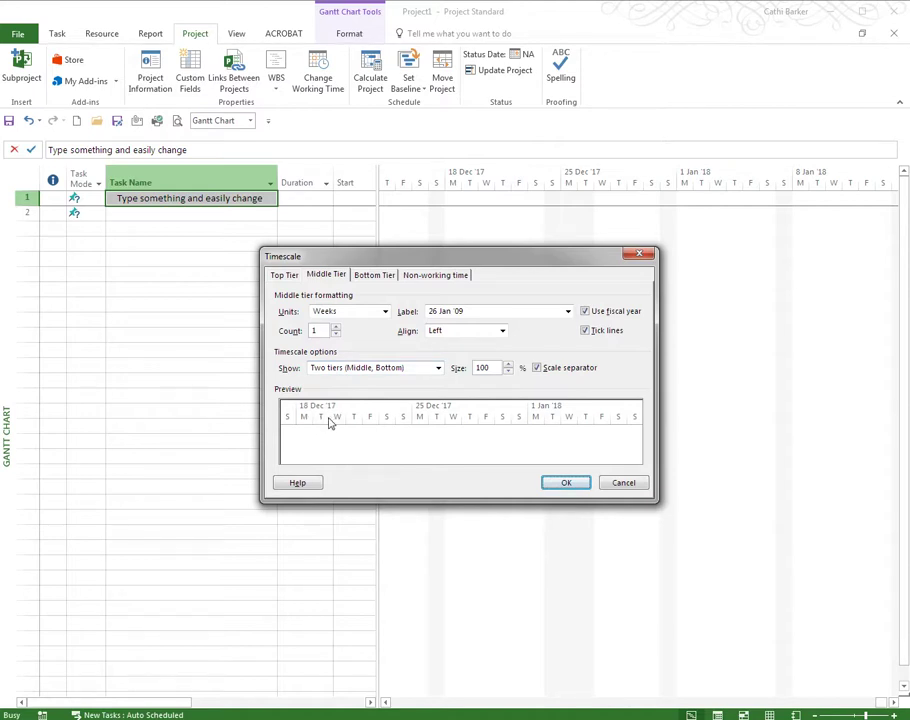
click(374, 276)
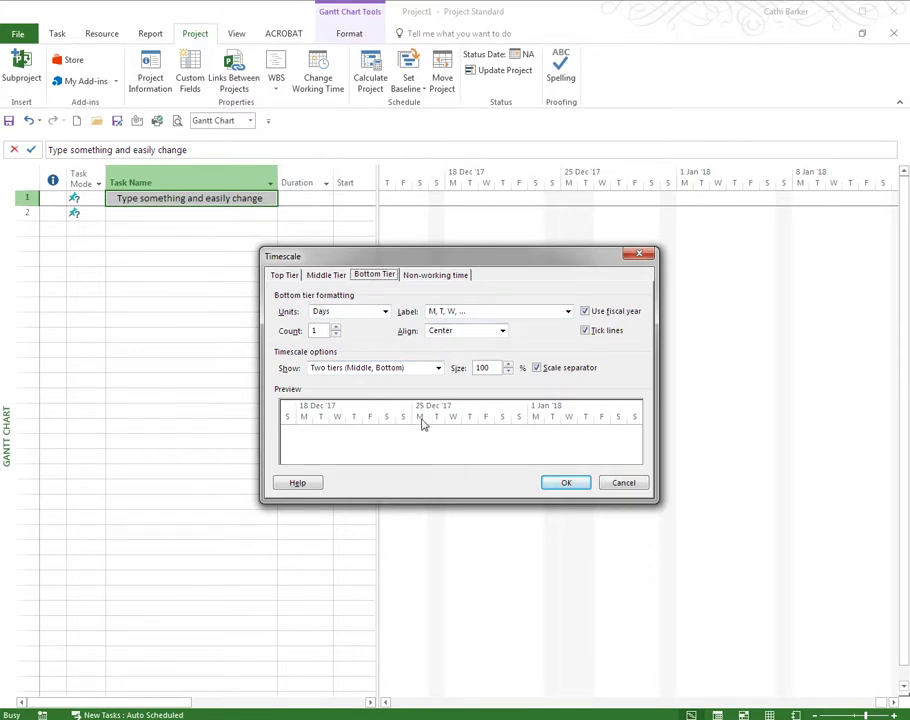
click(508, 371)
click(508, 371)
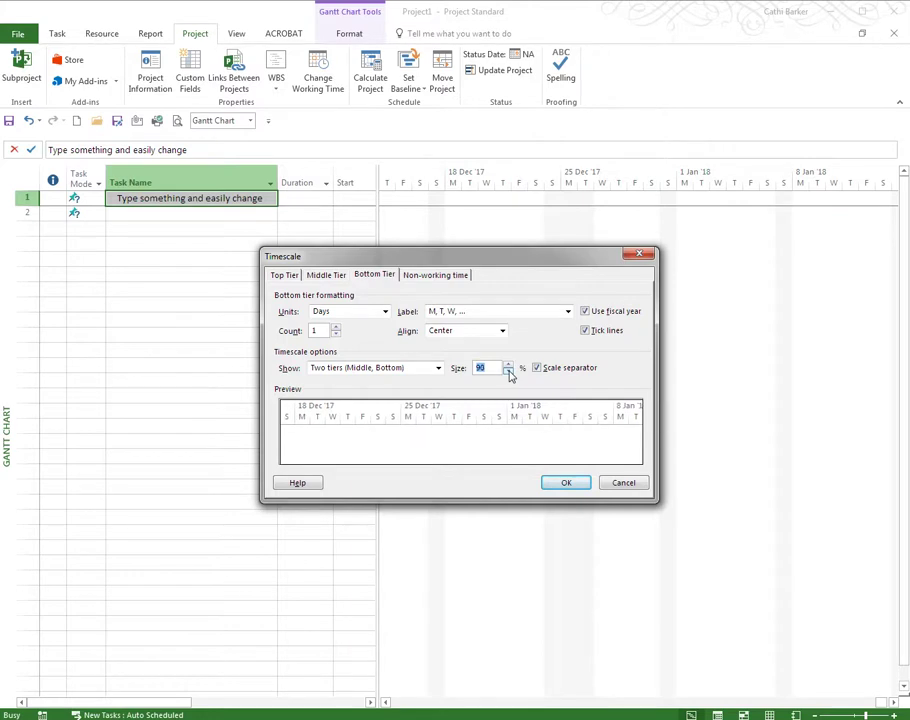
click(508, 371)
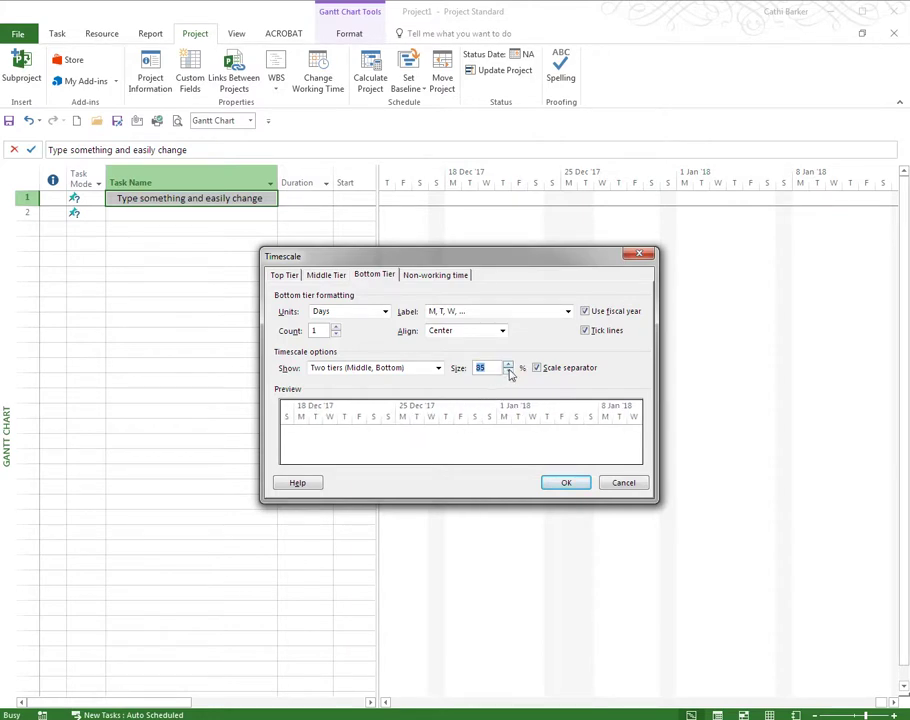
click(508, 371)
click(508, 371)
click(508, 371)
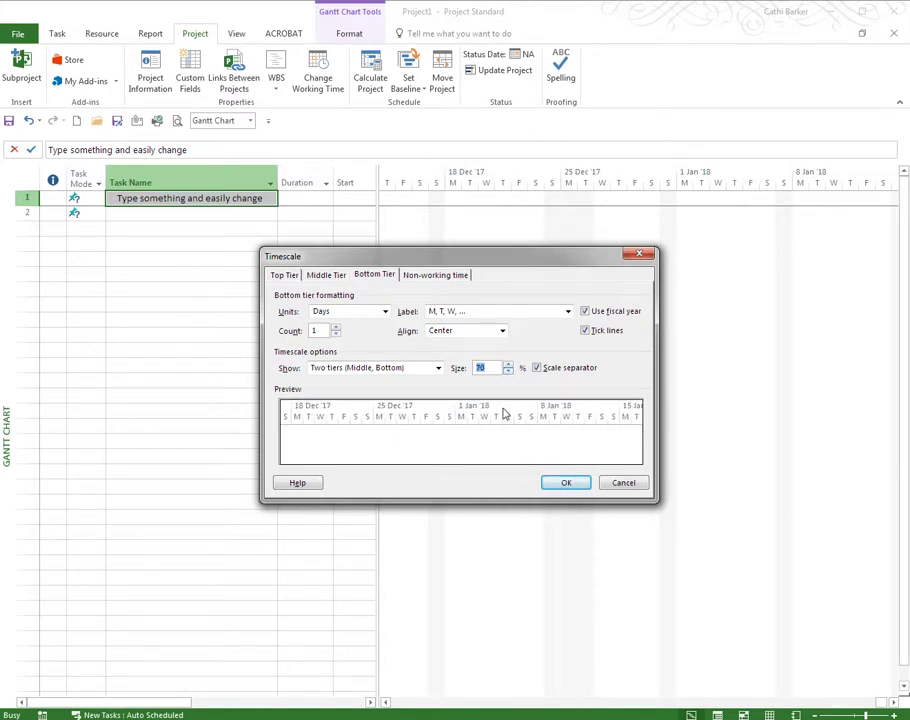
click(578, 486)
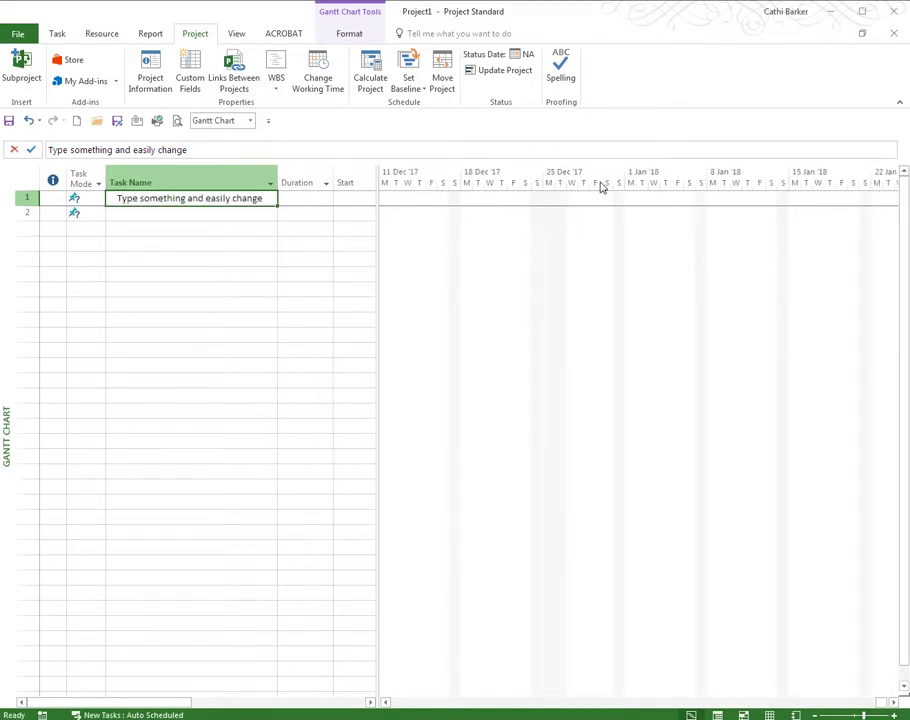
Step: Set the Gantt chart's timescale to show three tiers (Top, Middle, Bottom)
double_click(482, 182)
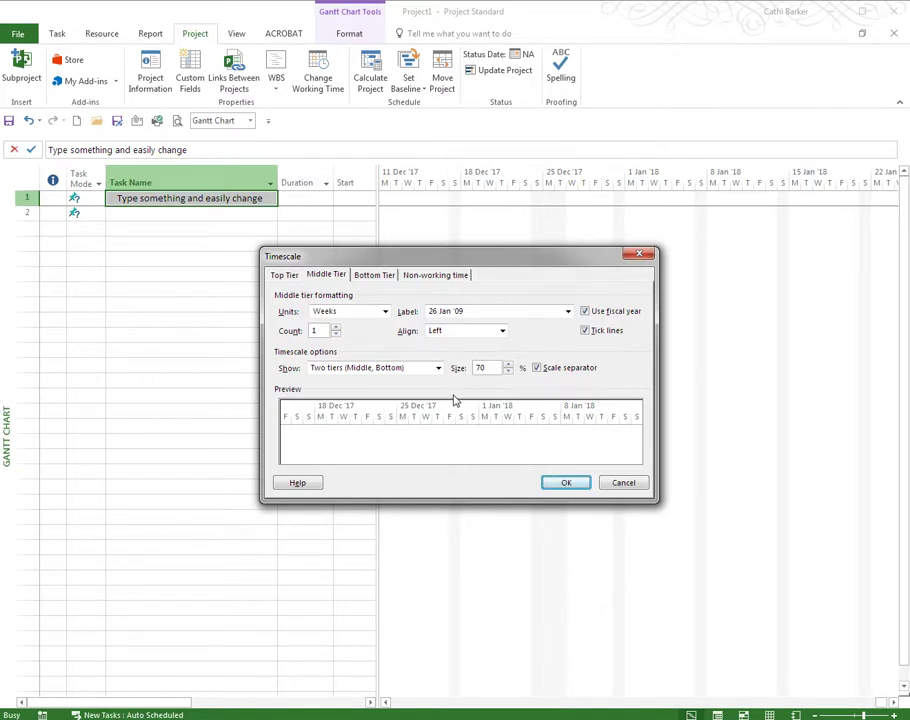
click(345, 369)
click(340, 401)
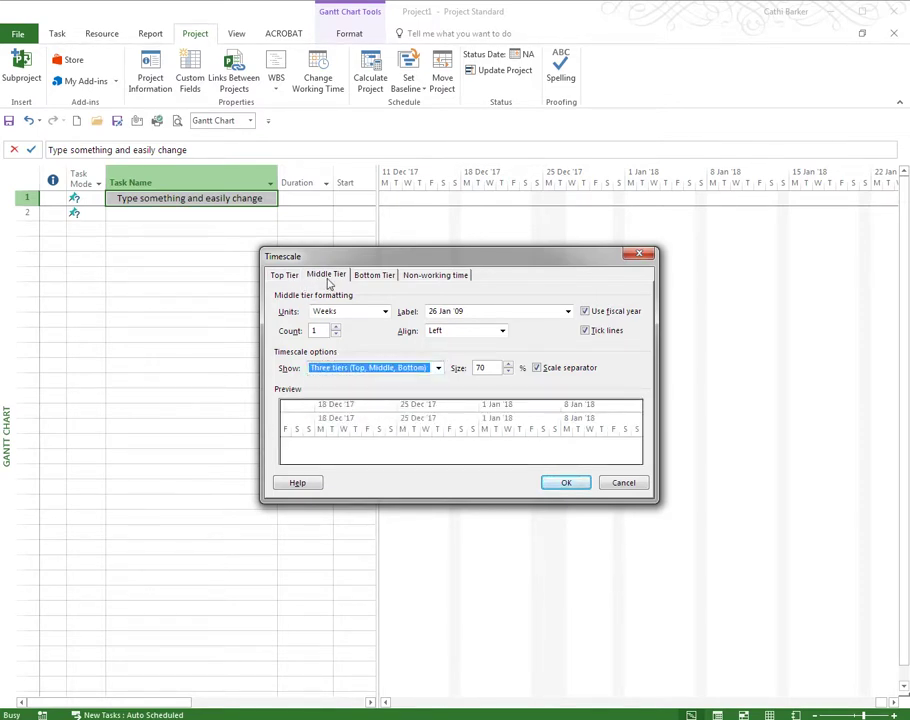
Step: Label the timescale's top tier as Week 1, Week 2, ... (From Start) and align it to the center
click(285, 276)
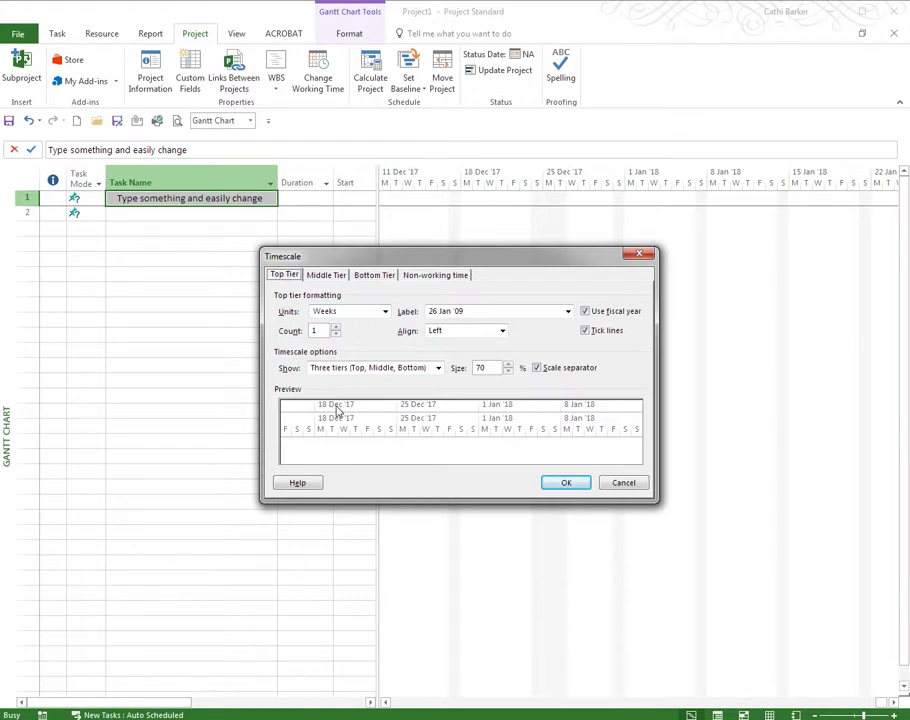
click(463, 311)
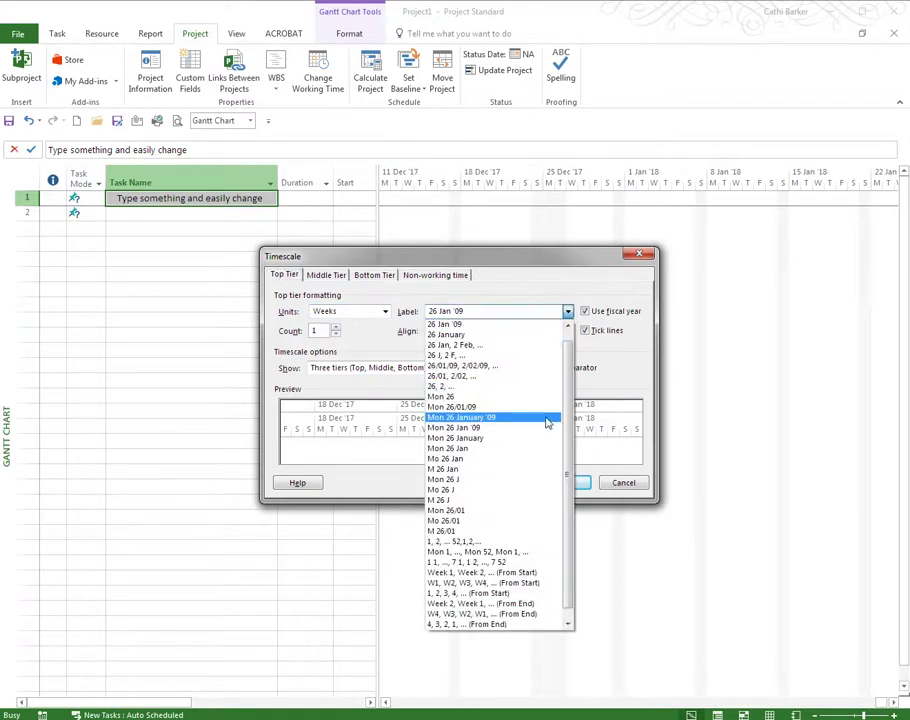
click(515, 578)
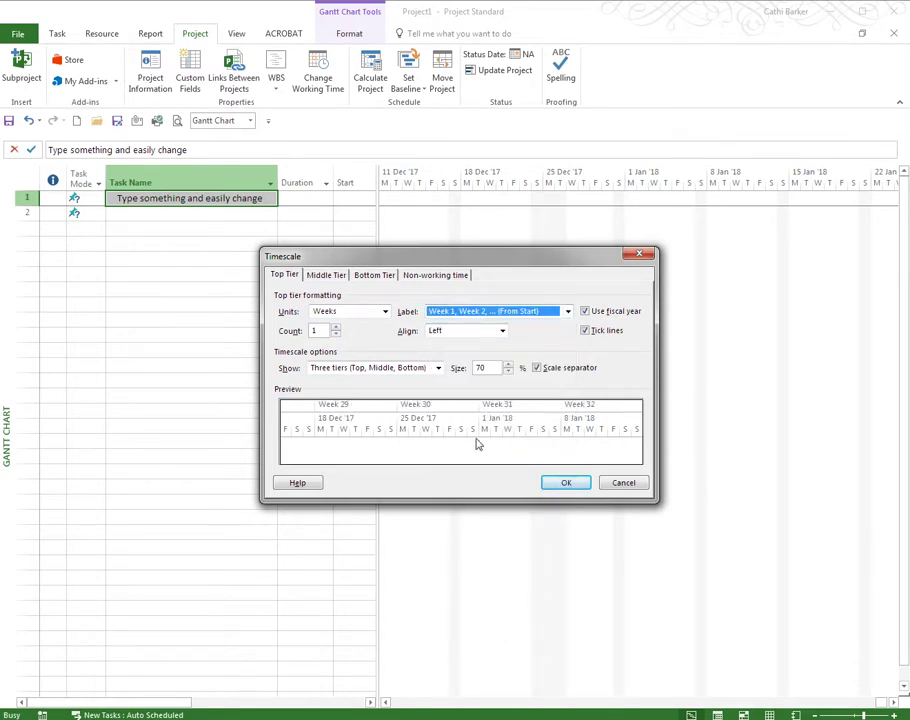
click(503, 331)
click(487, 349)
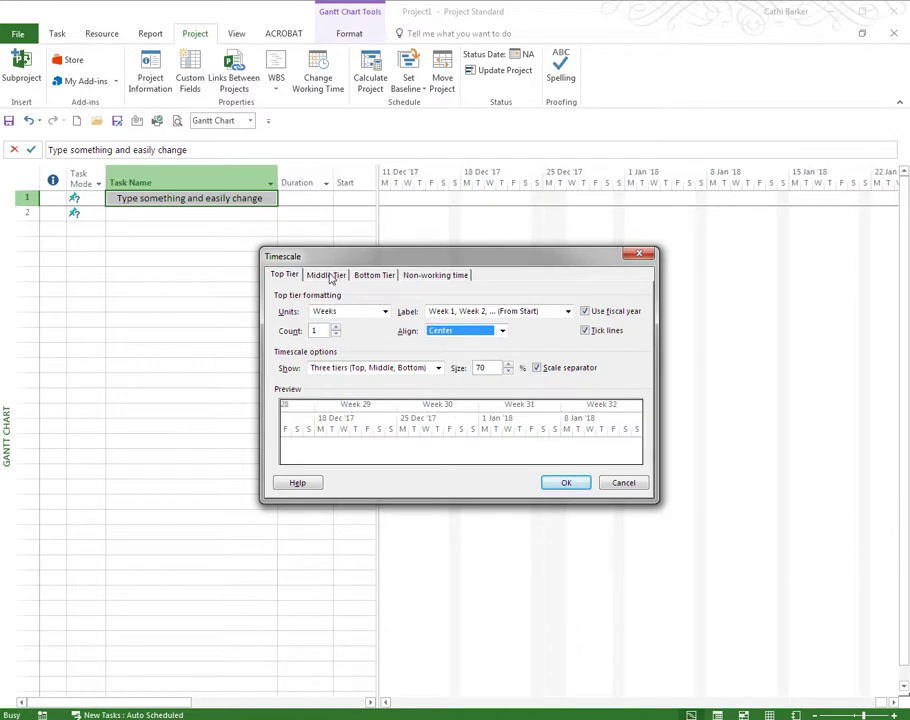
Step: Align the labels of the timescale's middle tier to the center
click(328, 275)
click(501, 331)
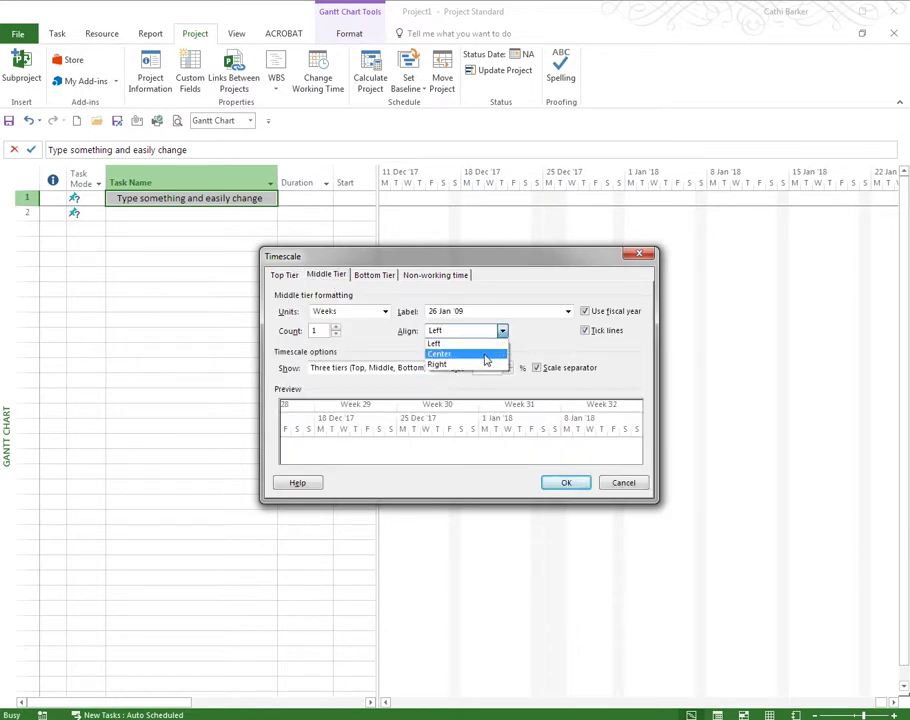
click(480, 351)
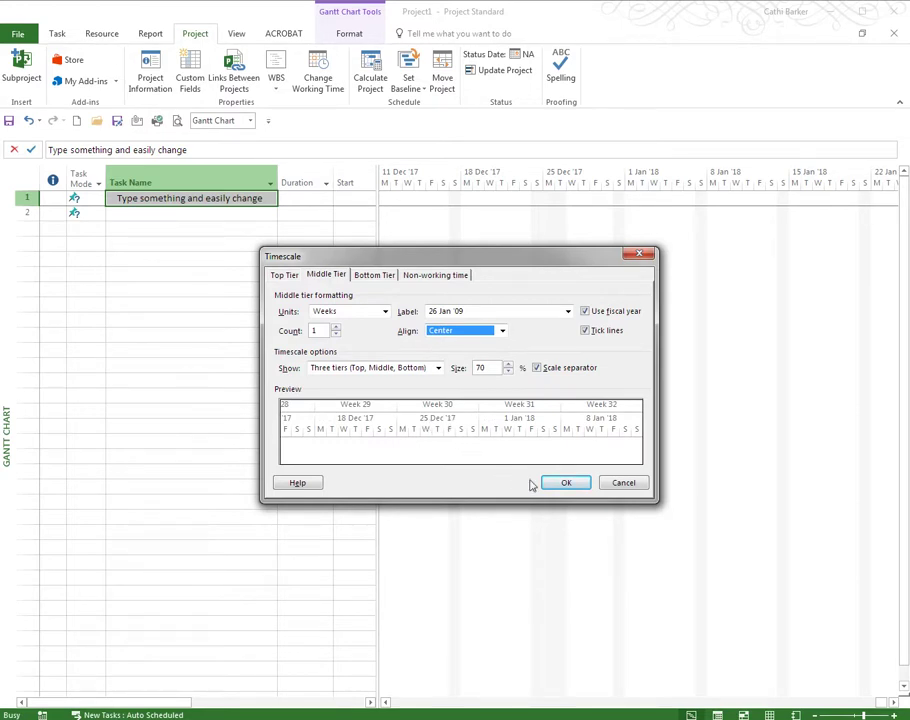
Step: Accept the timescale settings and bring Week 1 (5 Jun '17) to the start of the visible Gantt chart
click(567, 483)
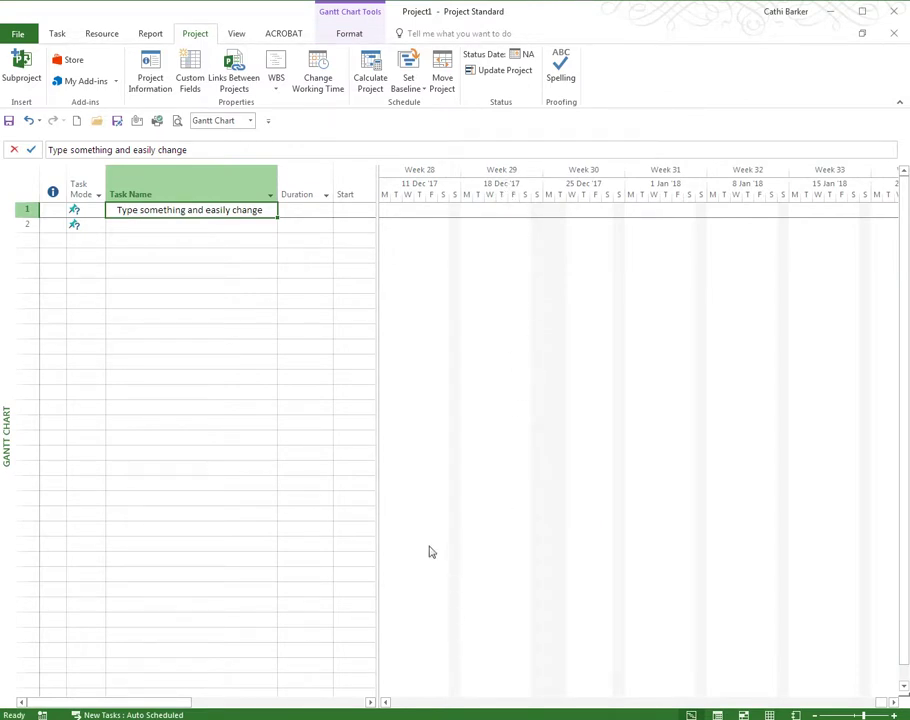
click(715, 703)
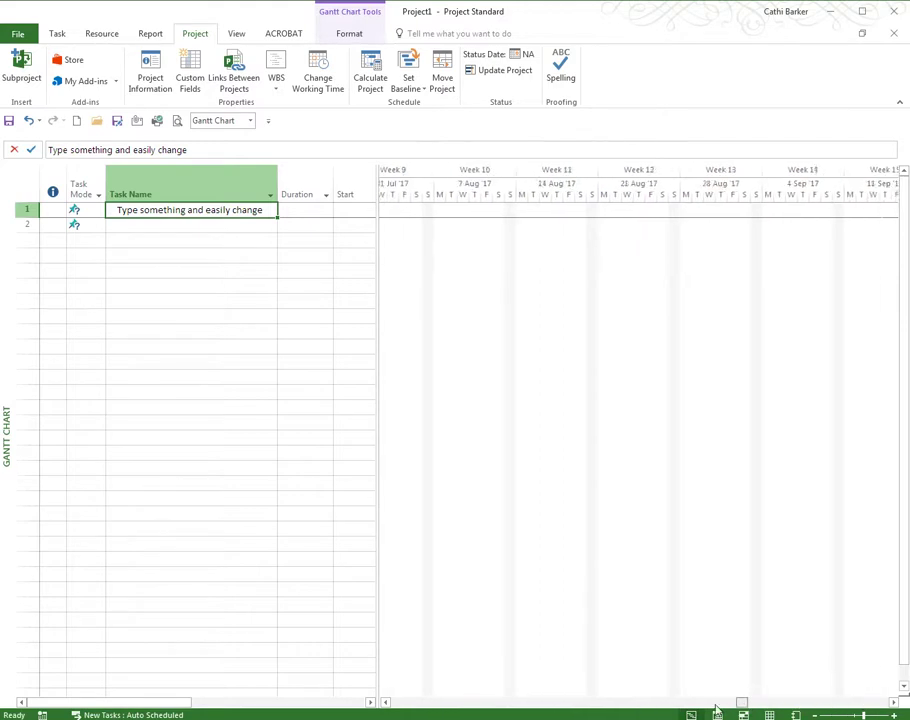
drag(716, 708, 412, 701)
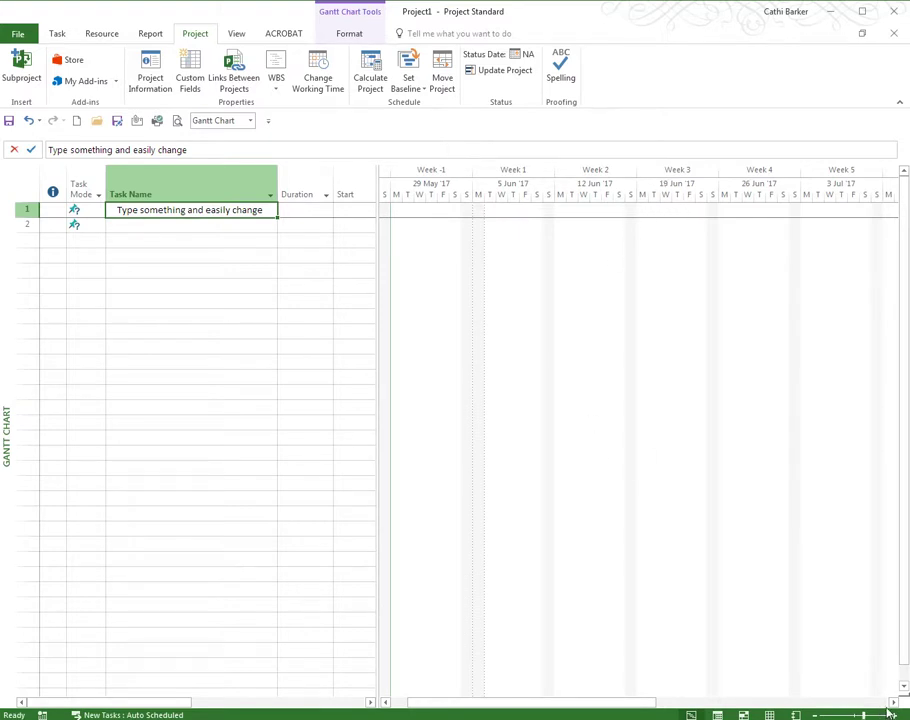
drag(893, 703, 895, 705)
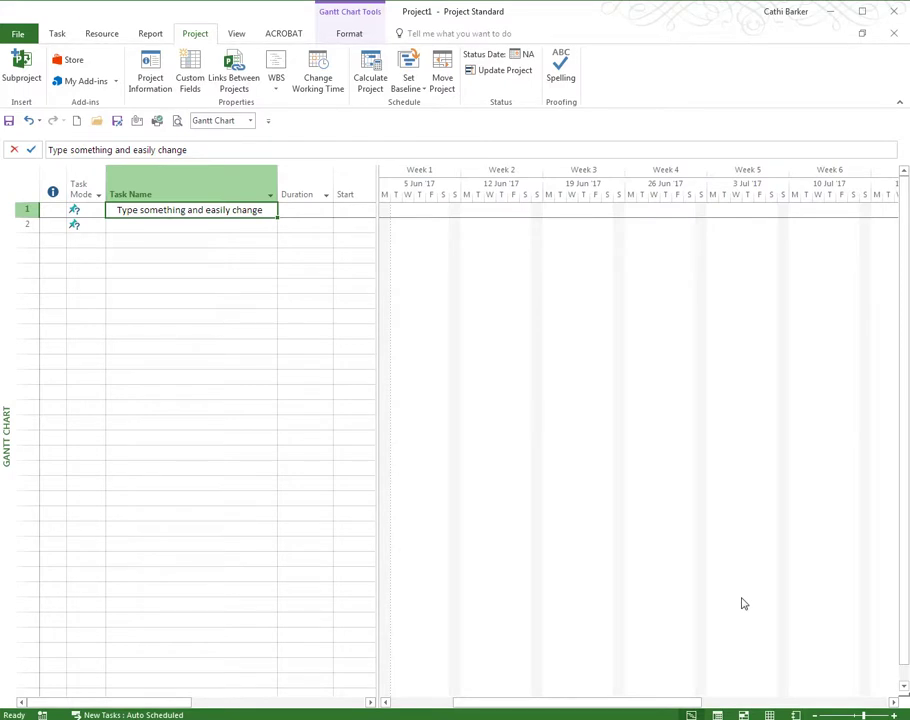
key(alt+F4)
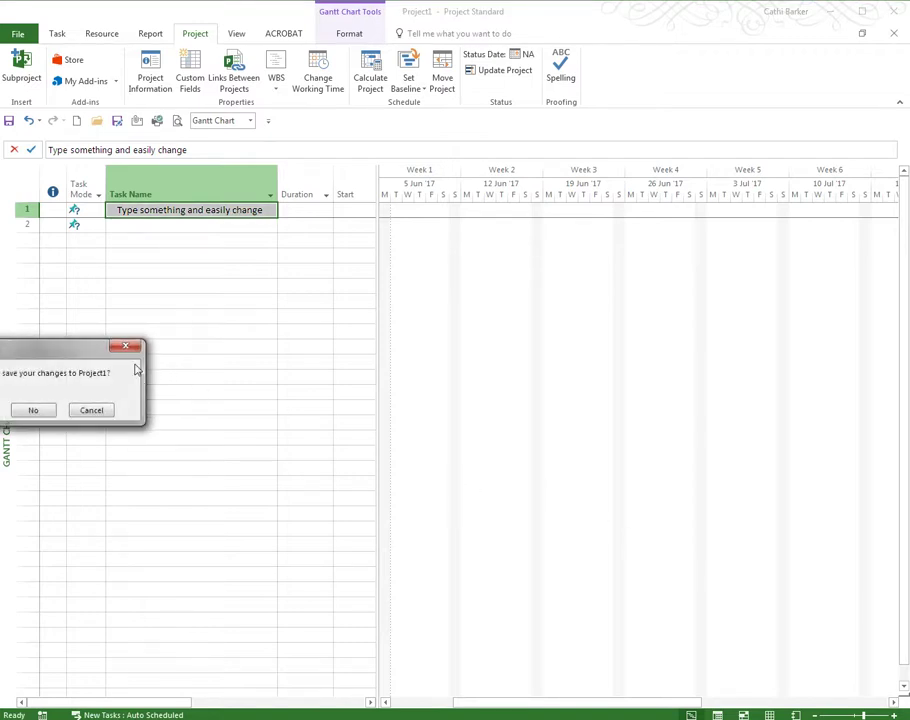
drag(83, 357, 233, 376)
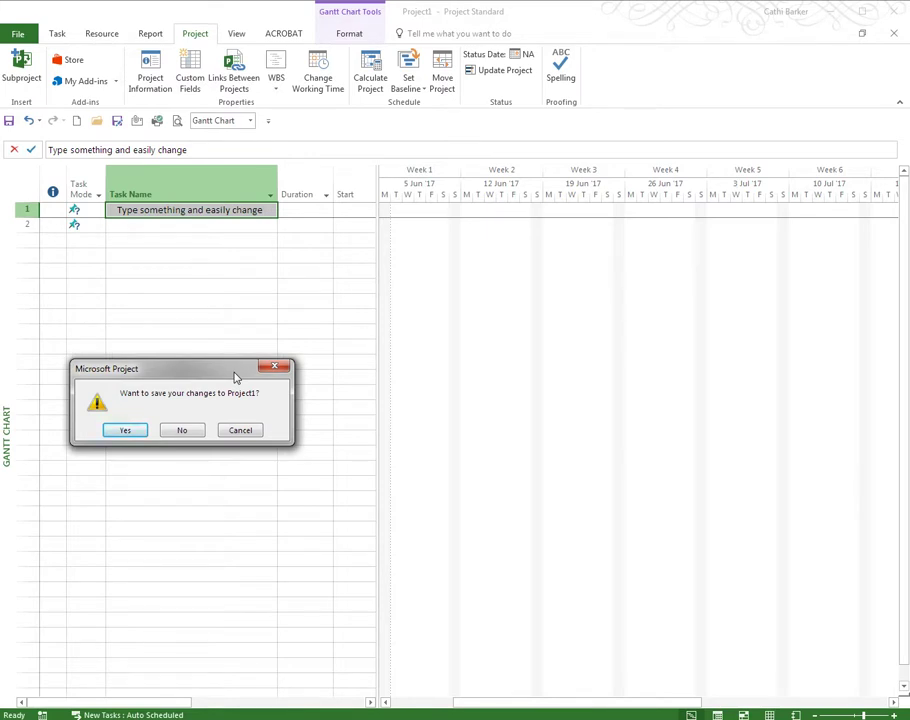
click(240, 430)
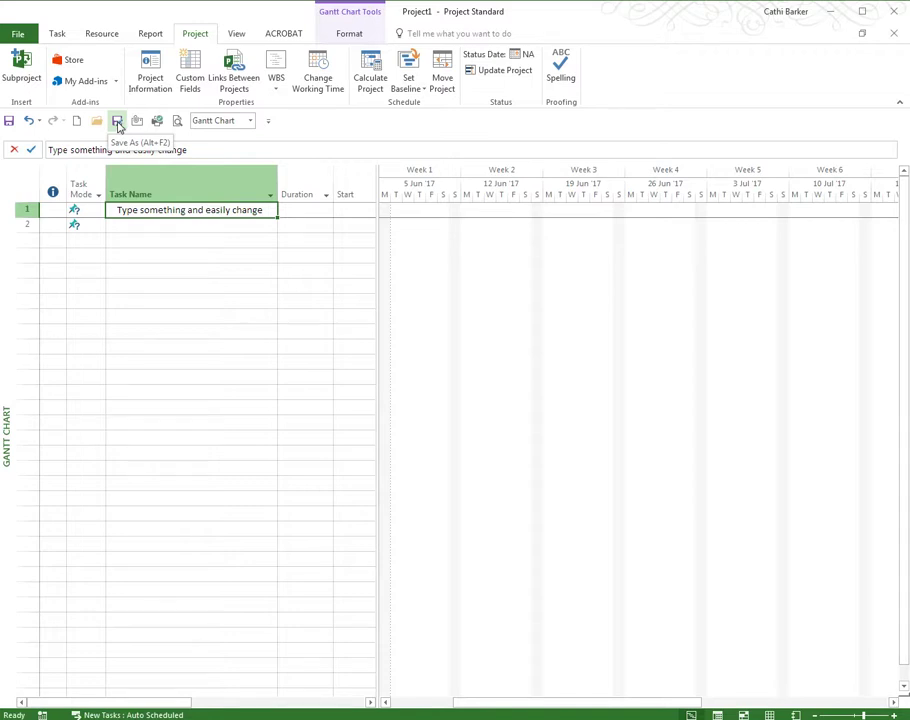
click(20, 32)
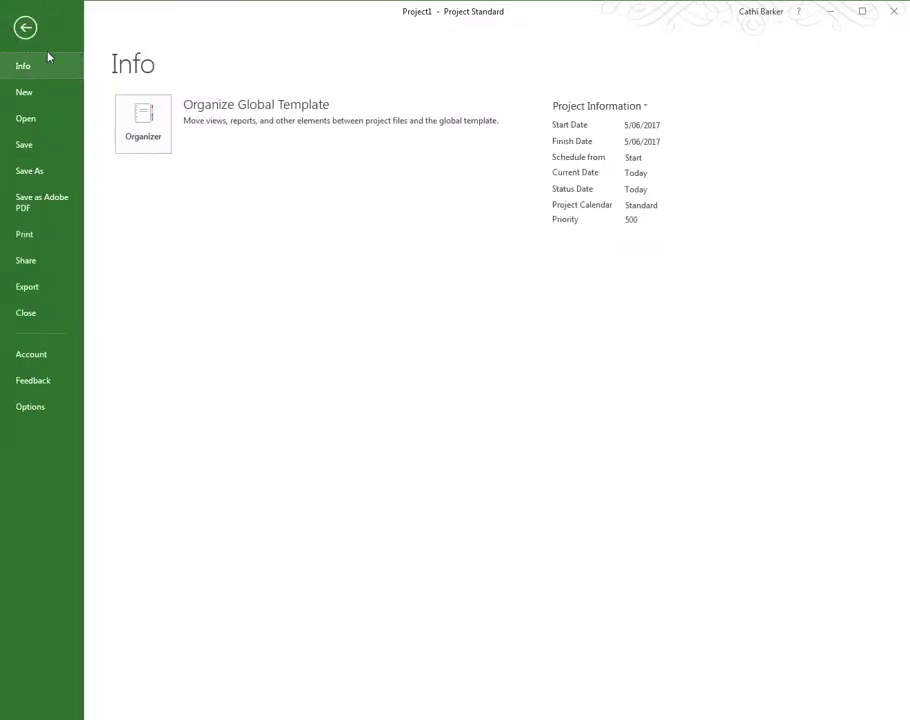
click(25, 27)
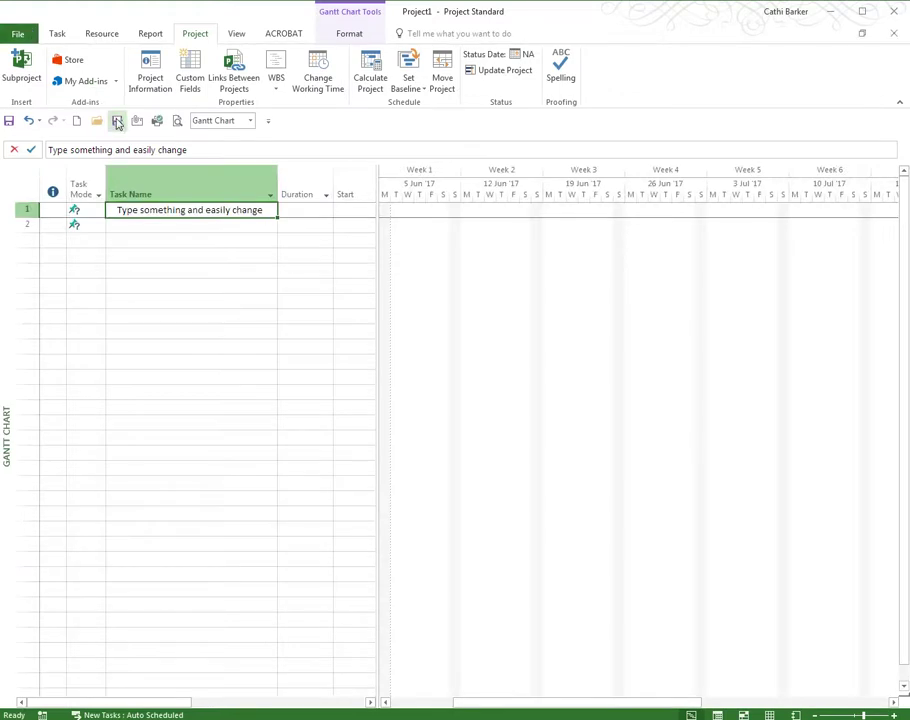
Step: Prepare to save the project under a new name on the Desktop with the file type Project Template (*.mpt)
click(116, 120)
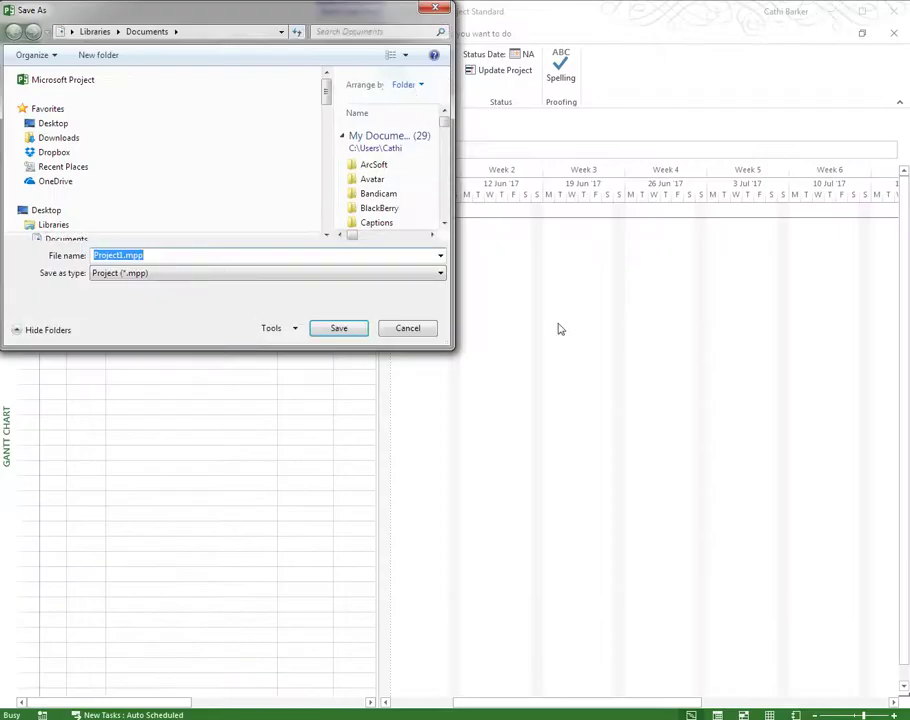
drag(451, 352, 820, 518)
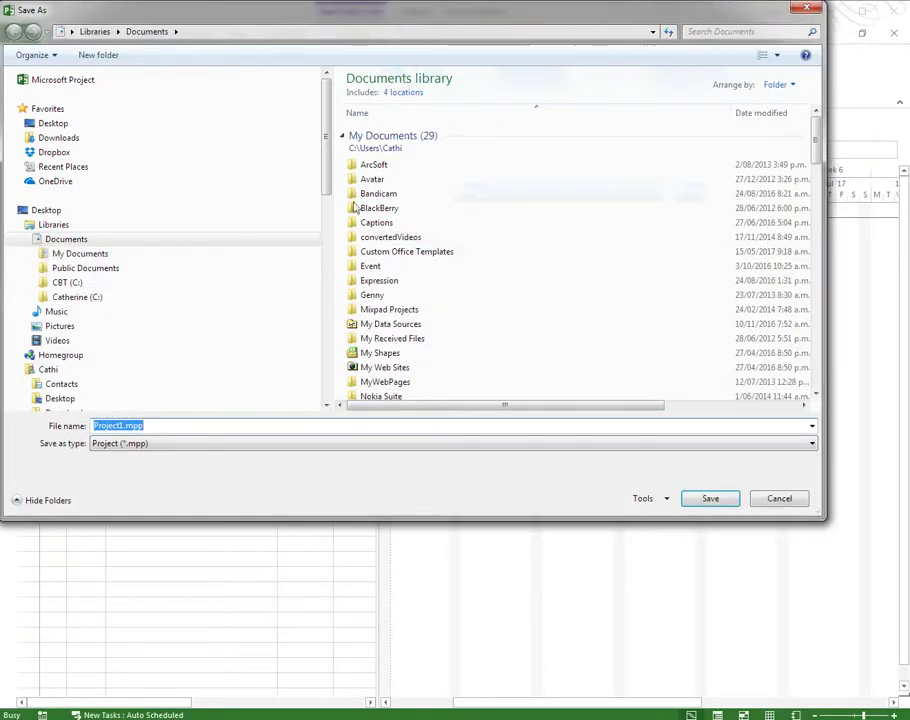
drag(327, 203, 140, 204)
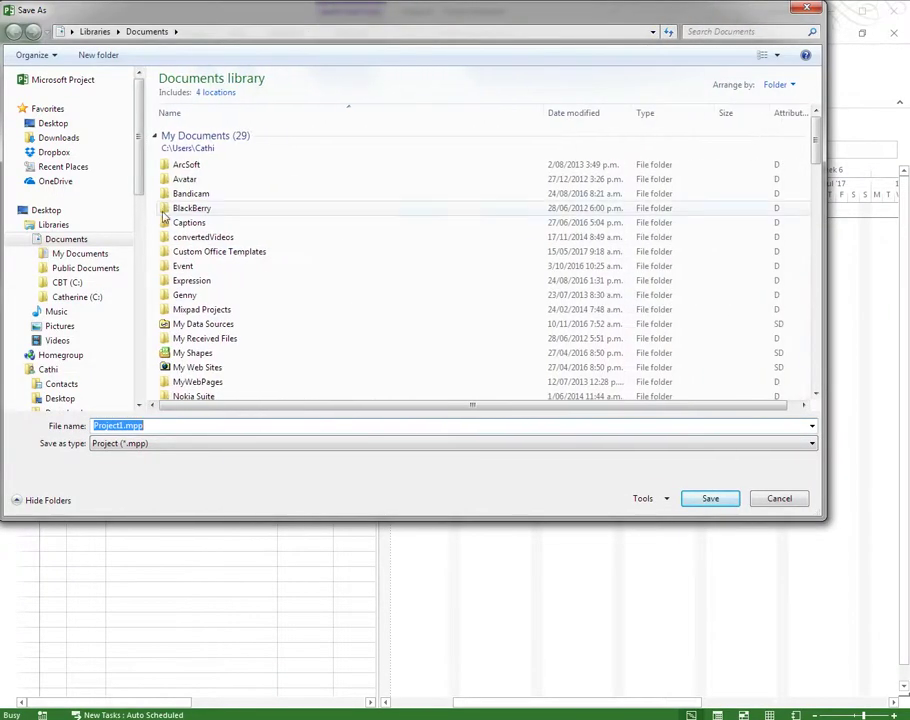
click(60, 125)
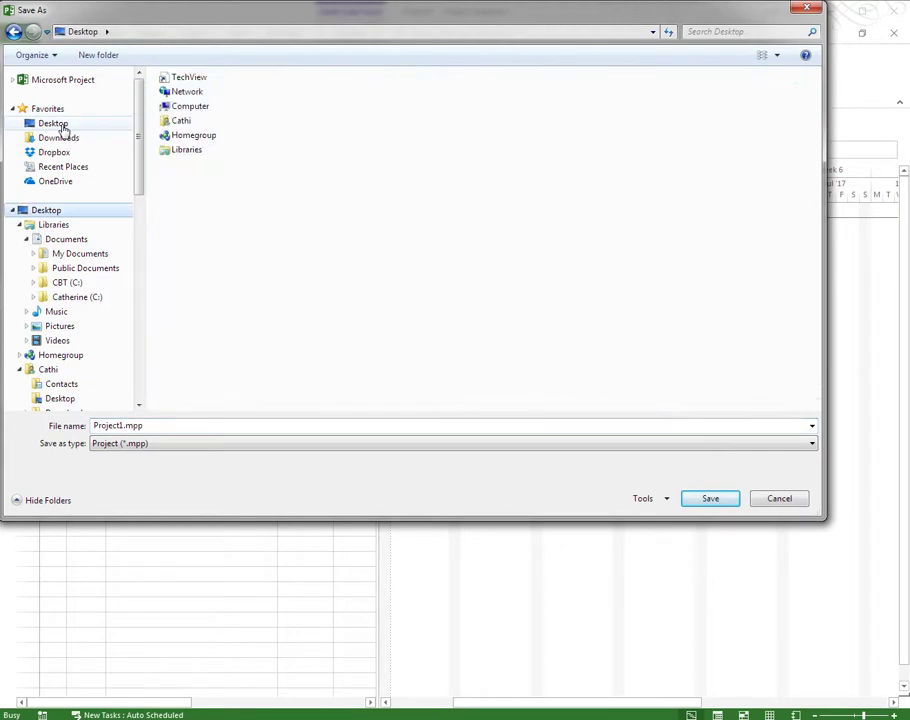
click(146, 448)
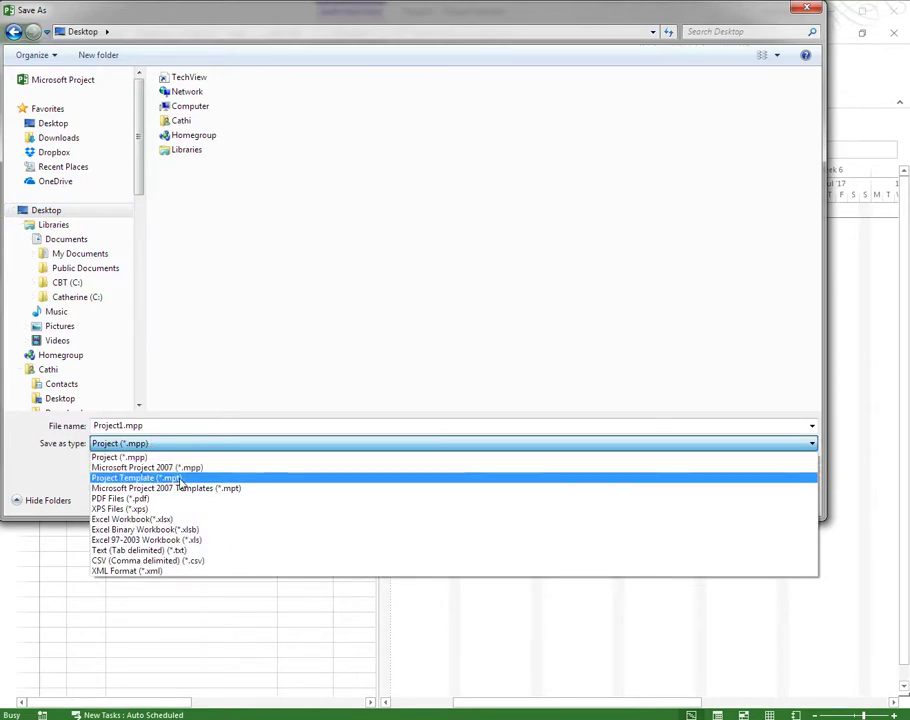
click(181, 481)
Step: Save the template as Standard Maintenance Contract, replacing the existing file and leaving every data removal option unselected
double_click(156, 427)
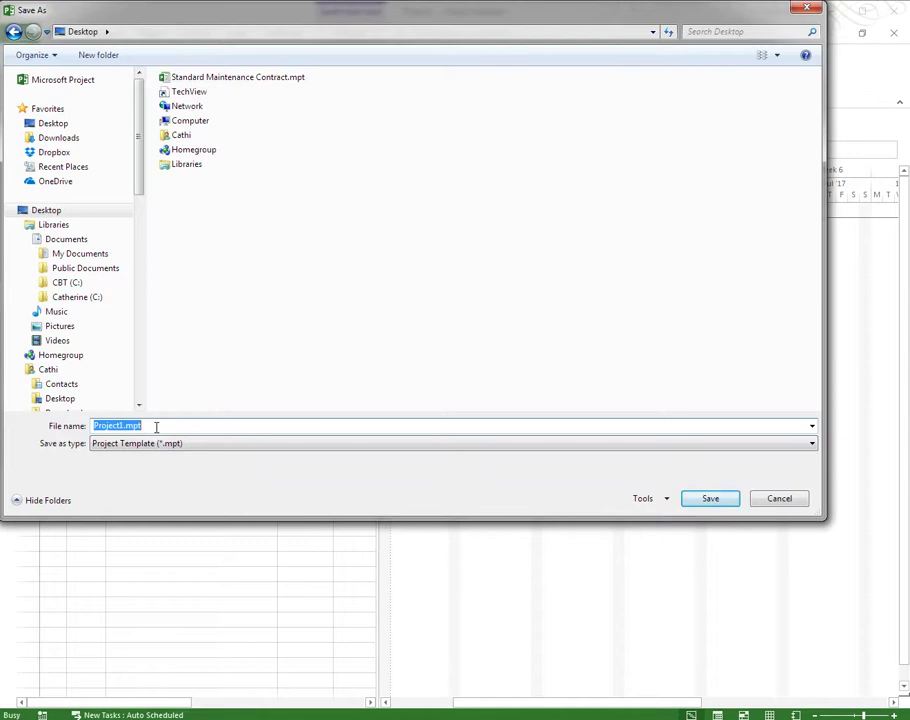
text(Standard)
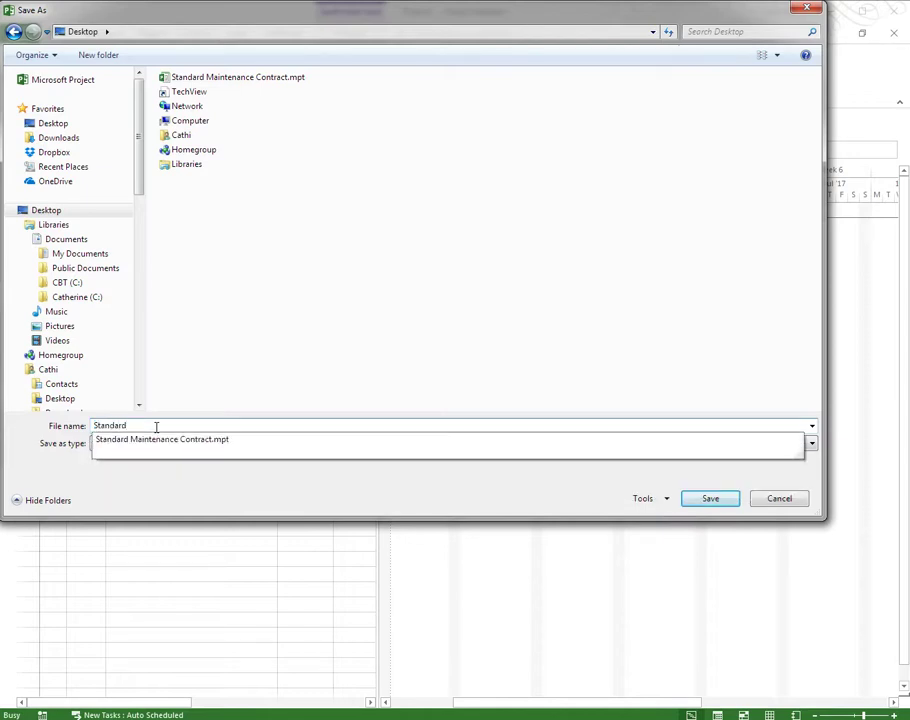
text( Maintenance C)
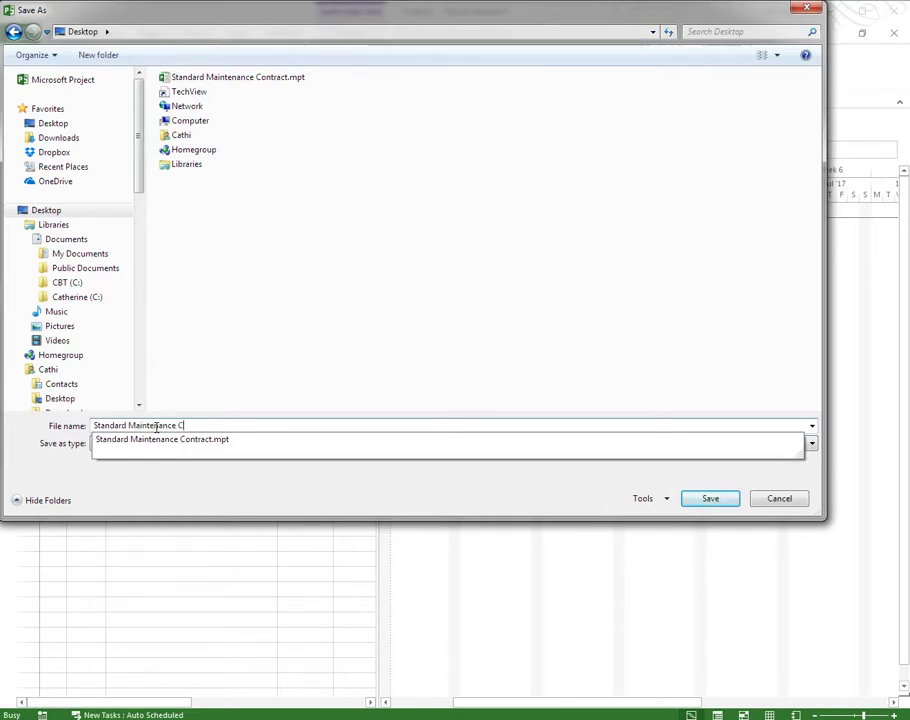
text(ontract)
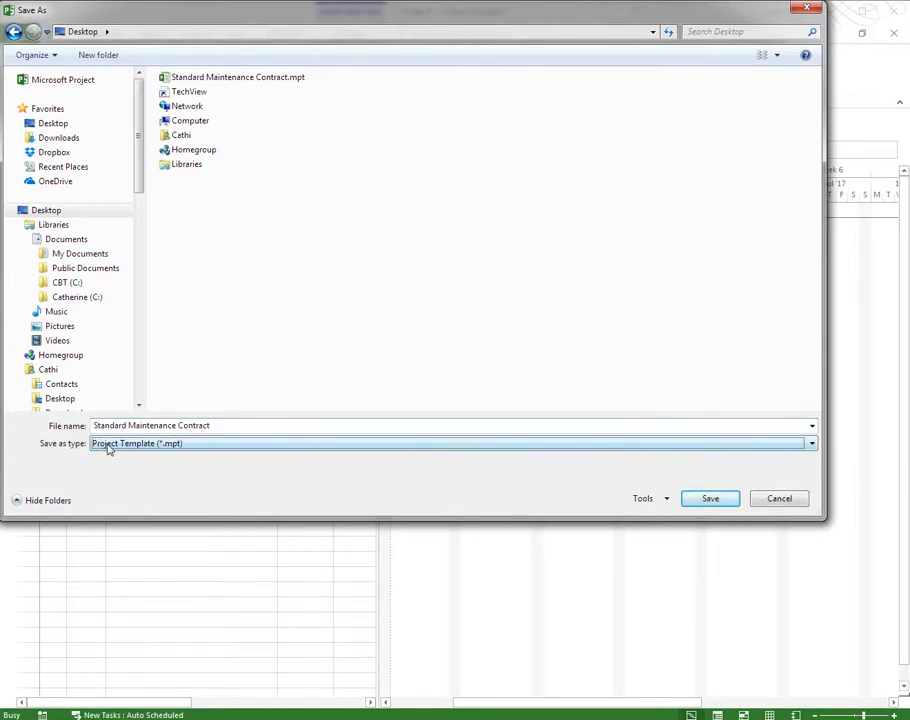
click(61, 213)
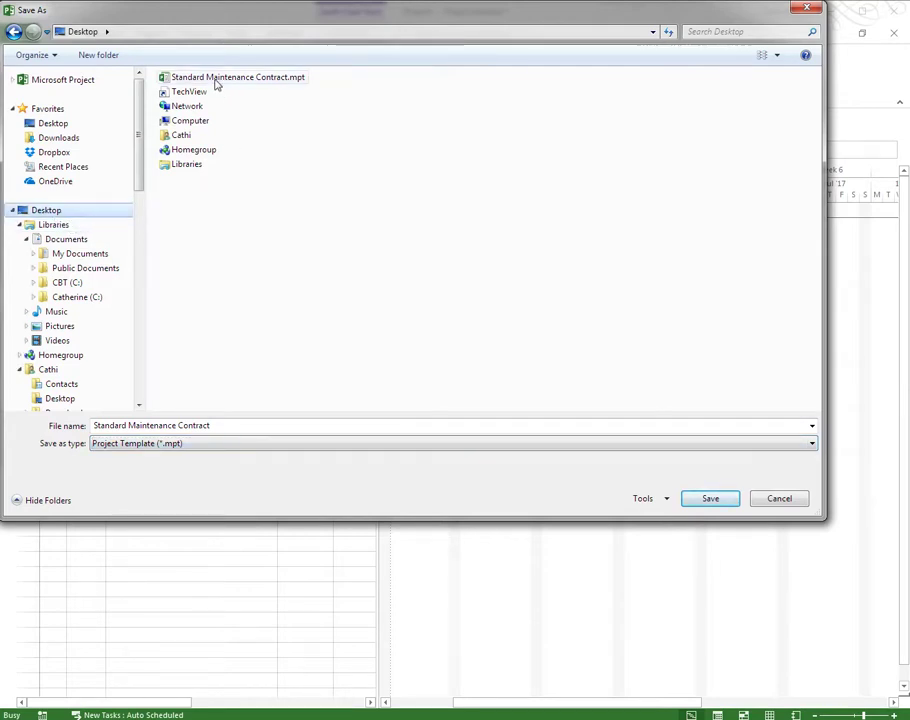
click(709, 499)
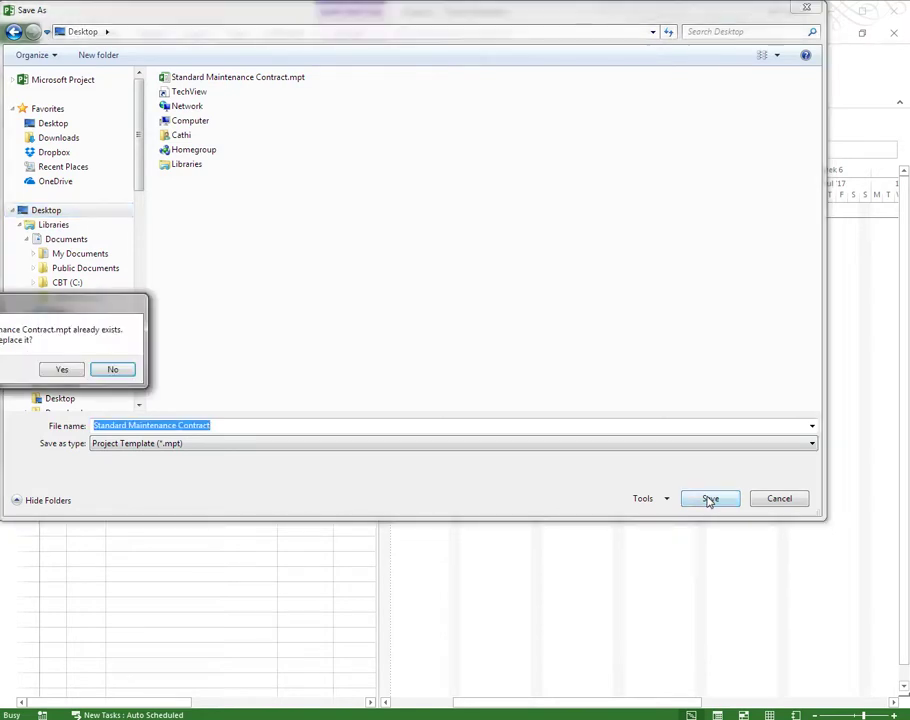
click(62, 370)
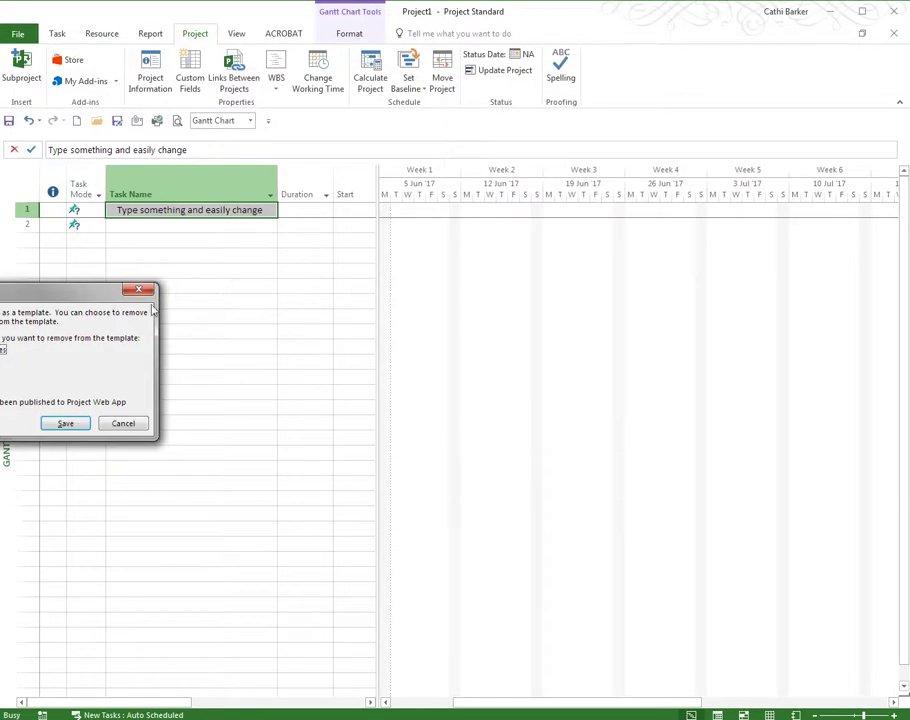
drag(152, 303, 341, 302)
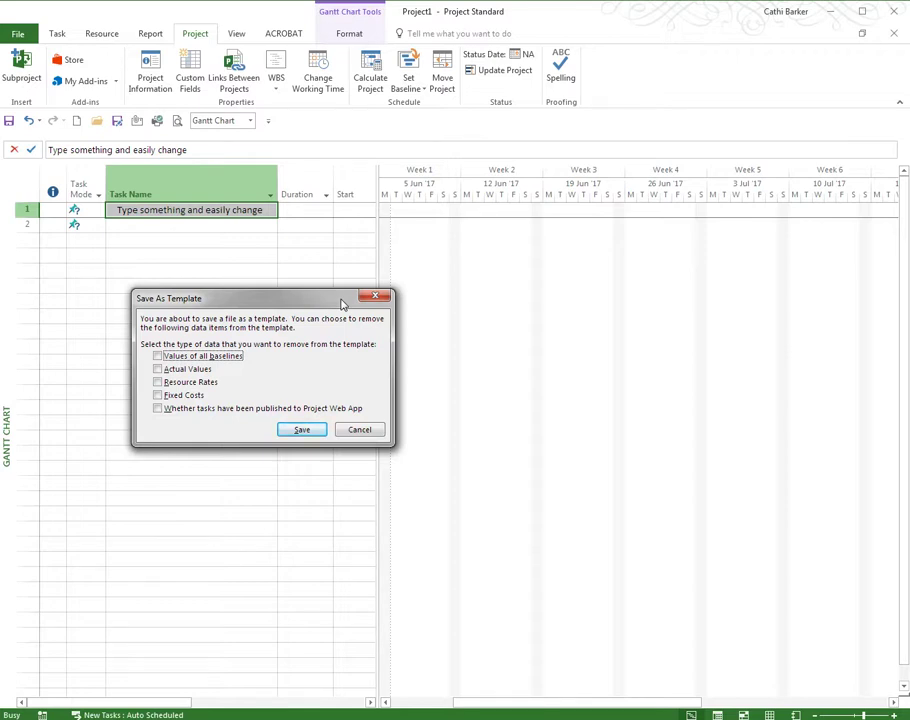
click(302, 430)
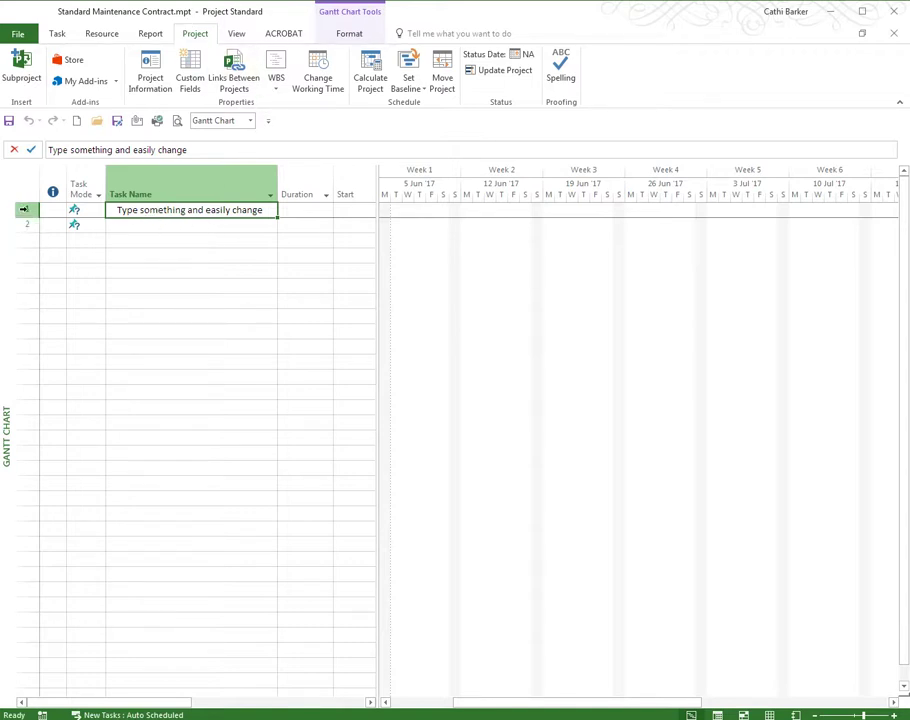
Step: Delete both tasks from the template's task table and save the template
drag(23, 209, 26, 222)
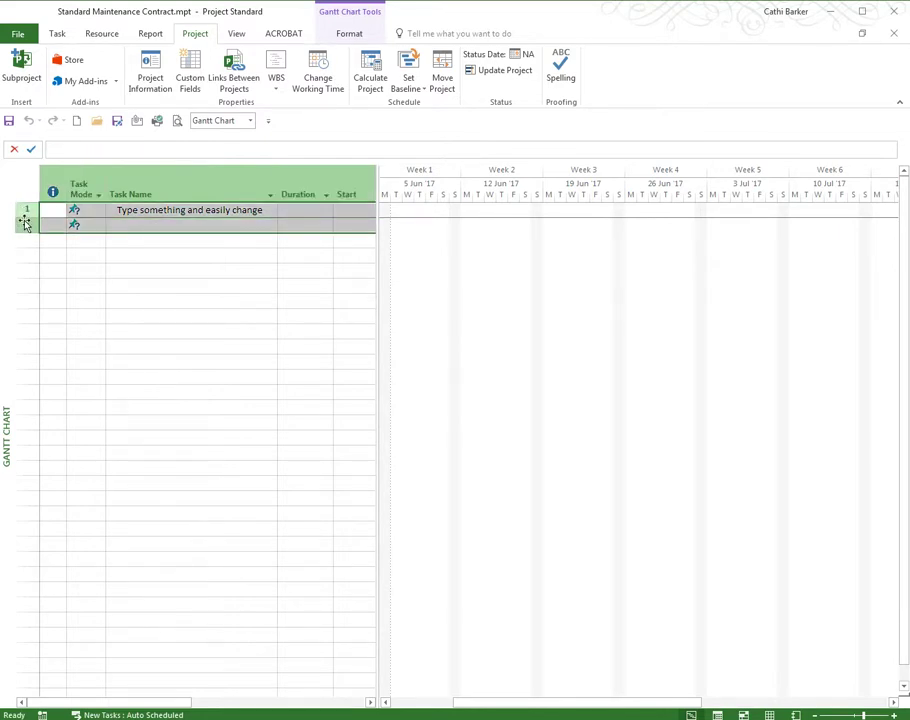
key(Delete)
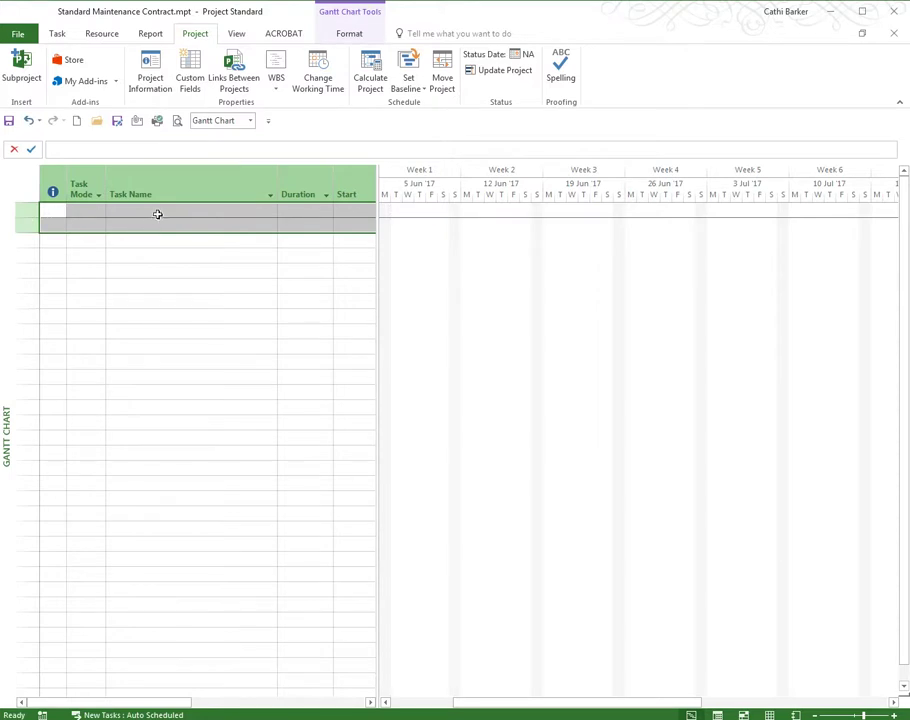
click(158, 211)
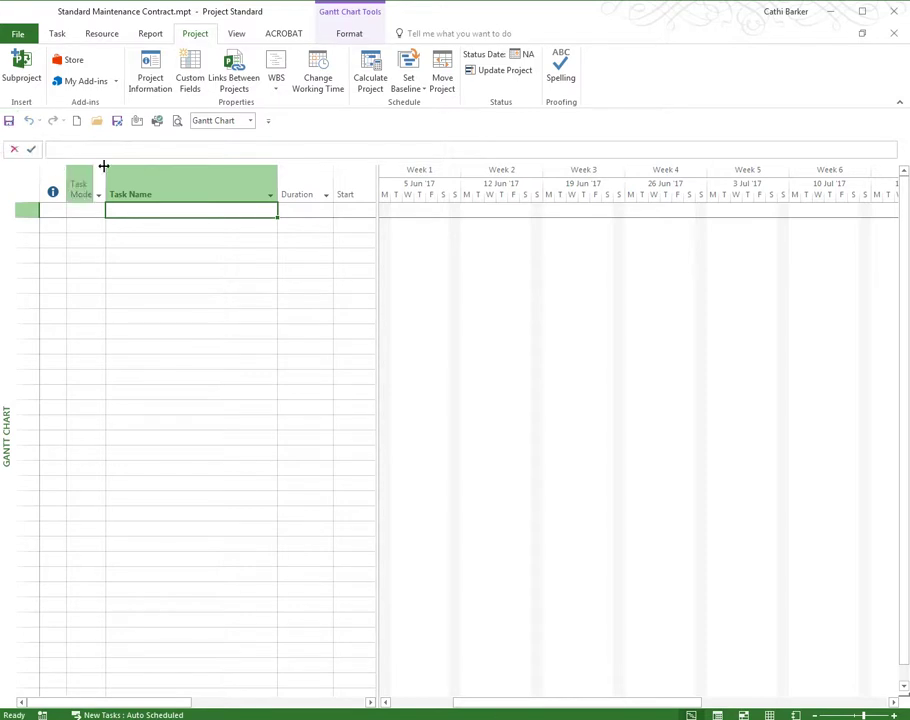
Step: Close the Standard Maintenance Contract.mpt template
mouse_move(103, 166)
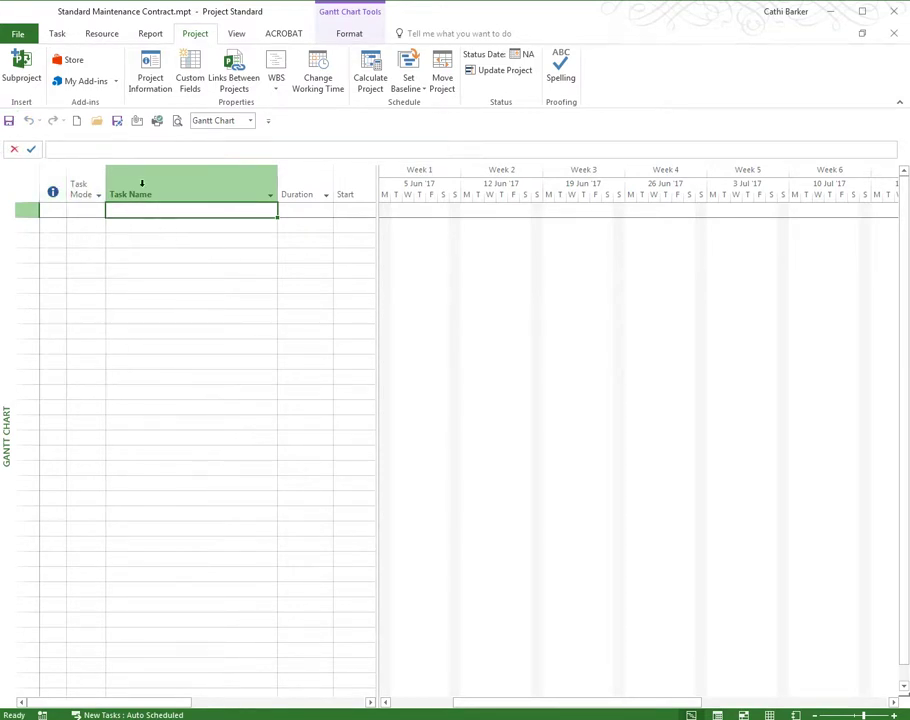
click(19, 35)
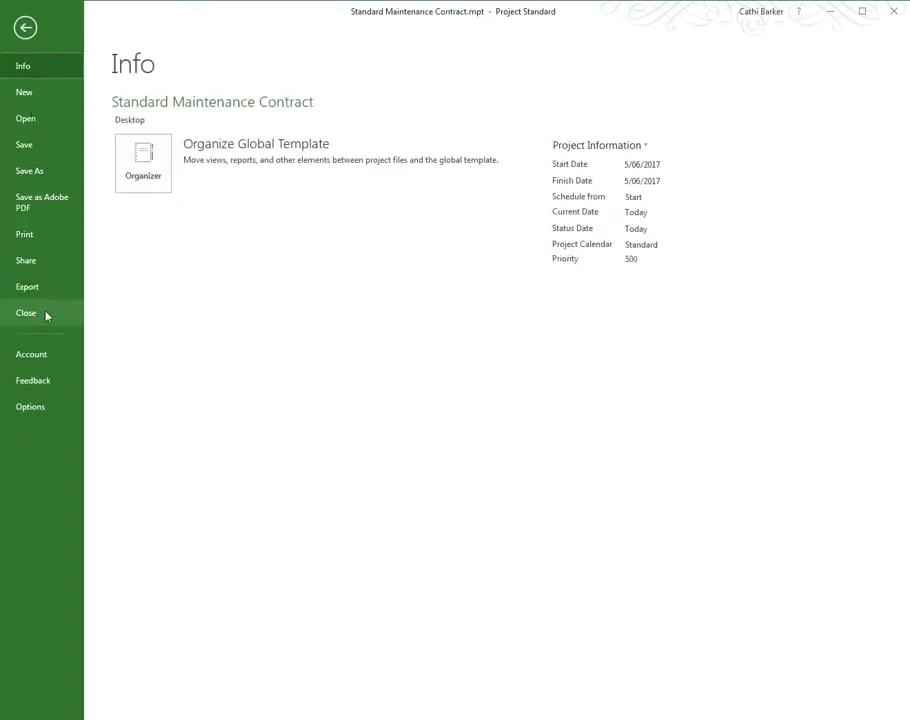
click(46, 316)
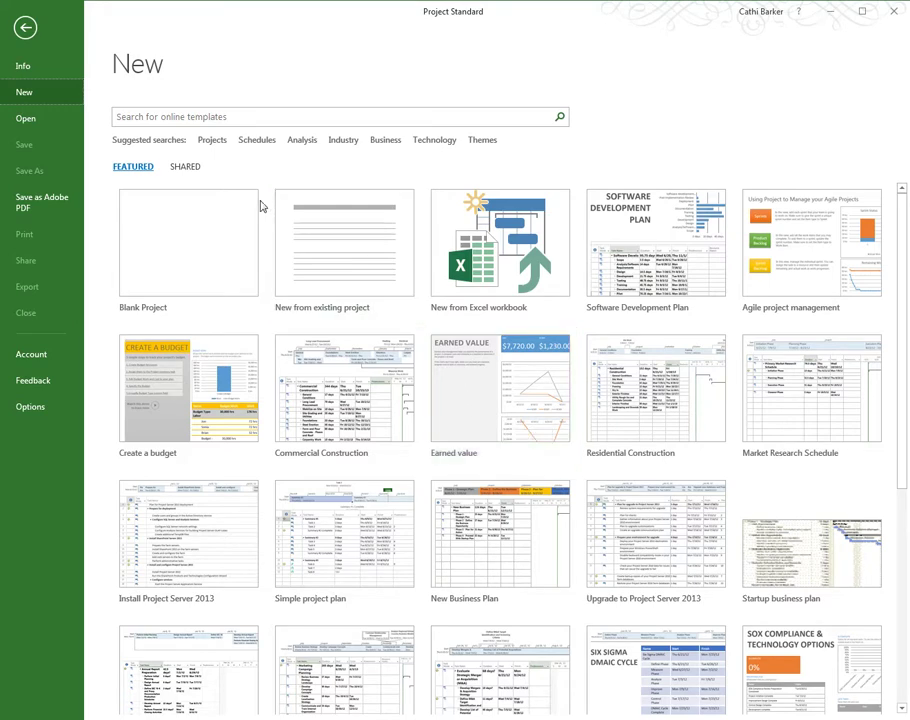
Step: Keep Standard Maintenance Contract.mpt pinned among the recent files and open a project from it
click(185, 167)
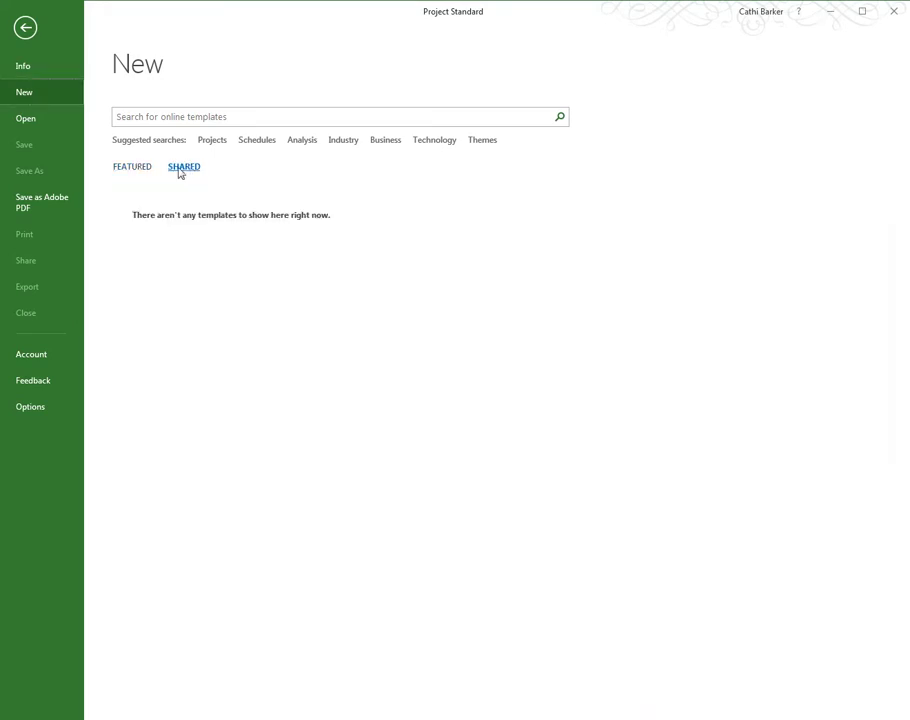
click(143, 170)
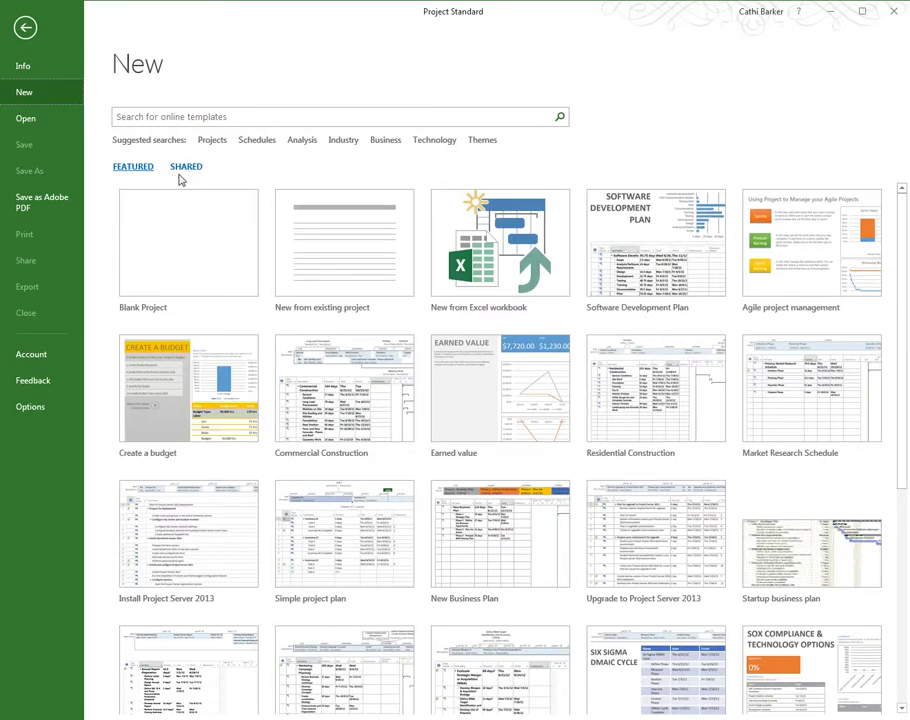
click(26, 120)
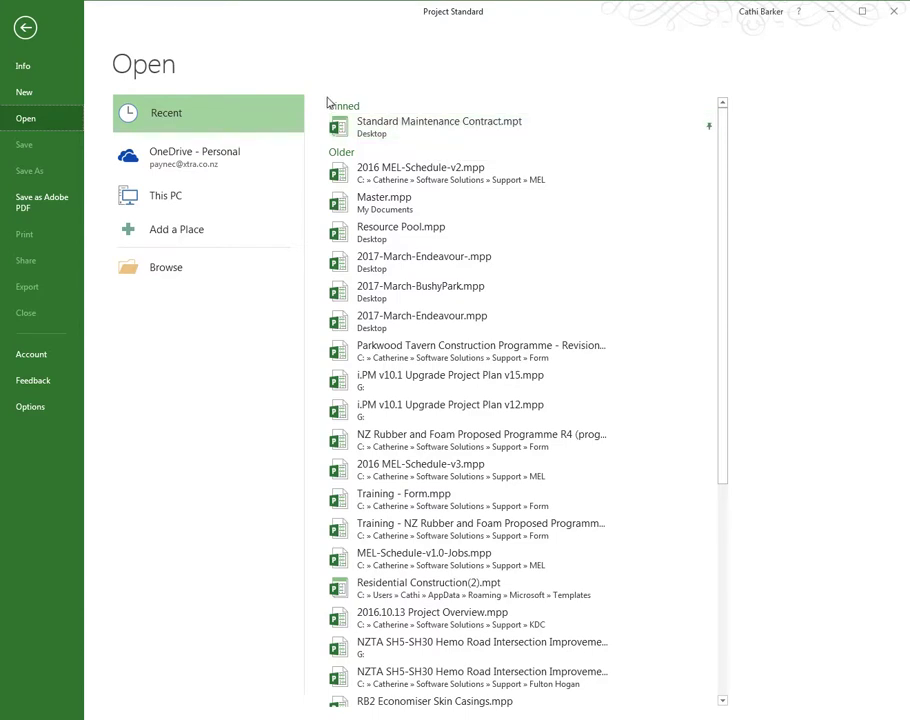
click(710, 129)
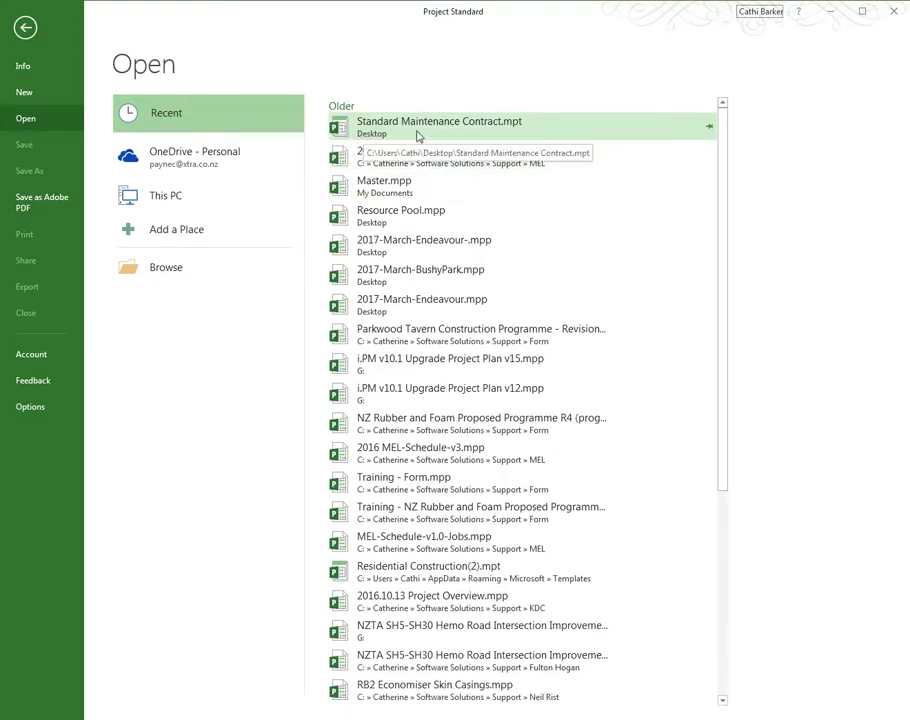
click(710, 129)
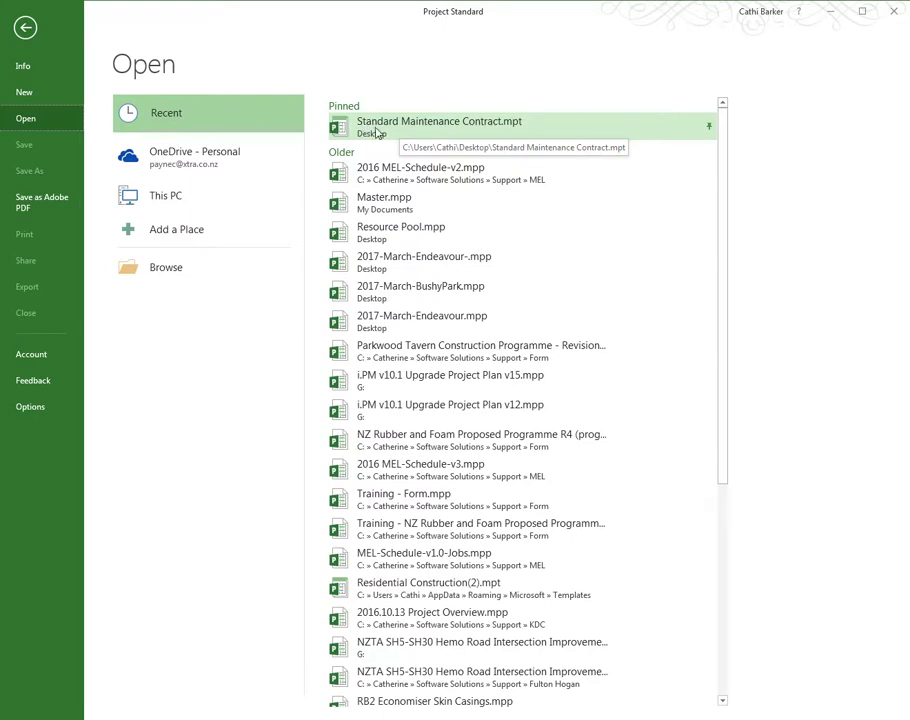
click(377, 131)
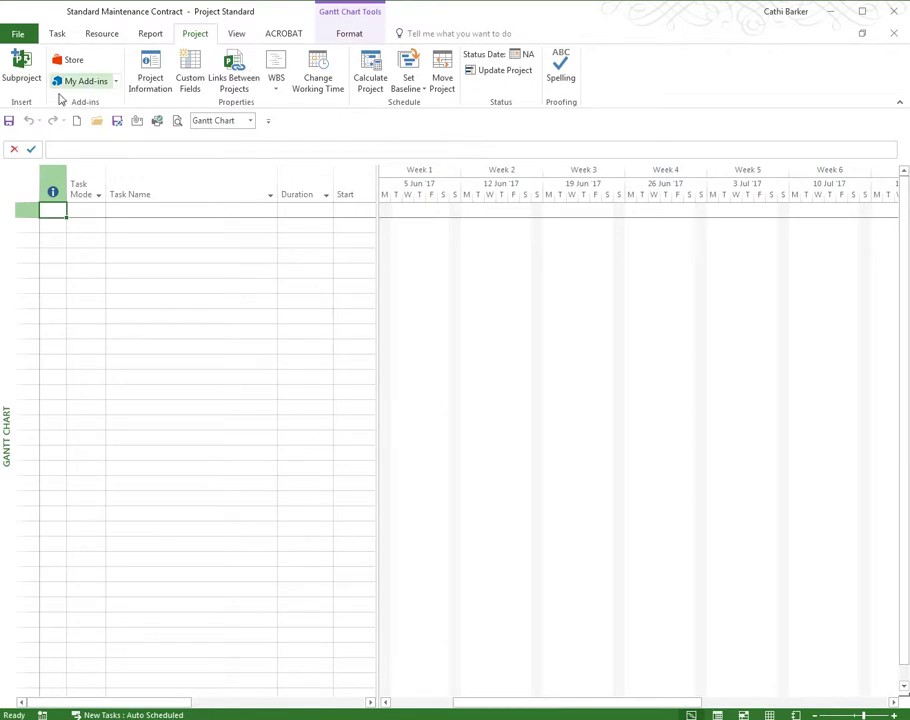
Step: Save the new project to the Desktop as 2017-March-BushyPark in the Project (*.mpp) format
click(8, 121)
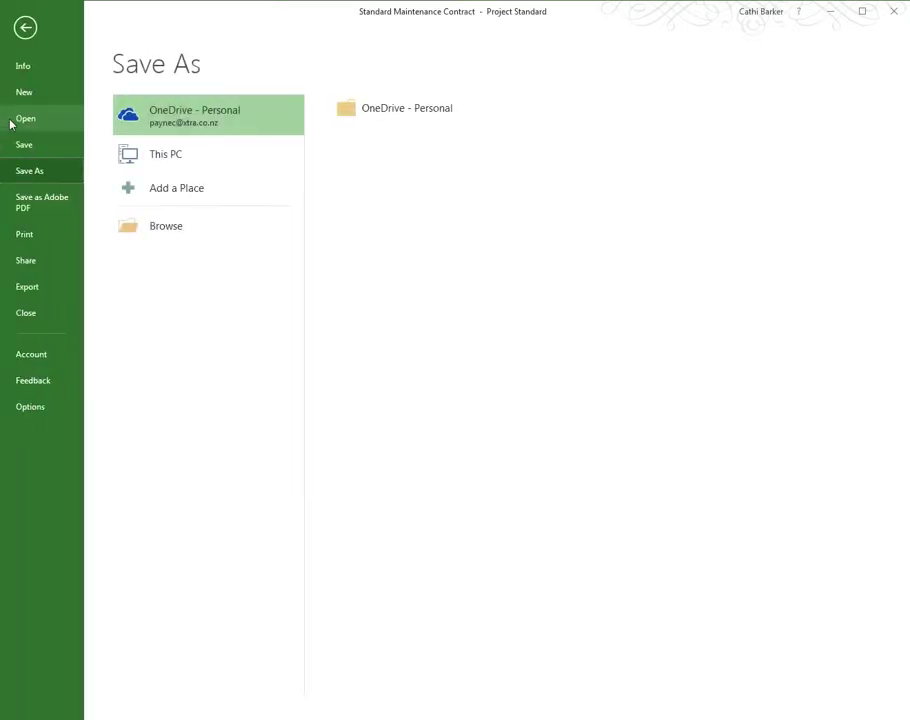
click(166, 230)
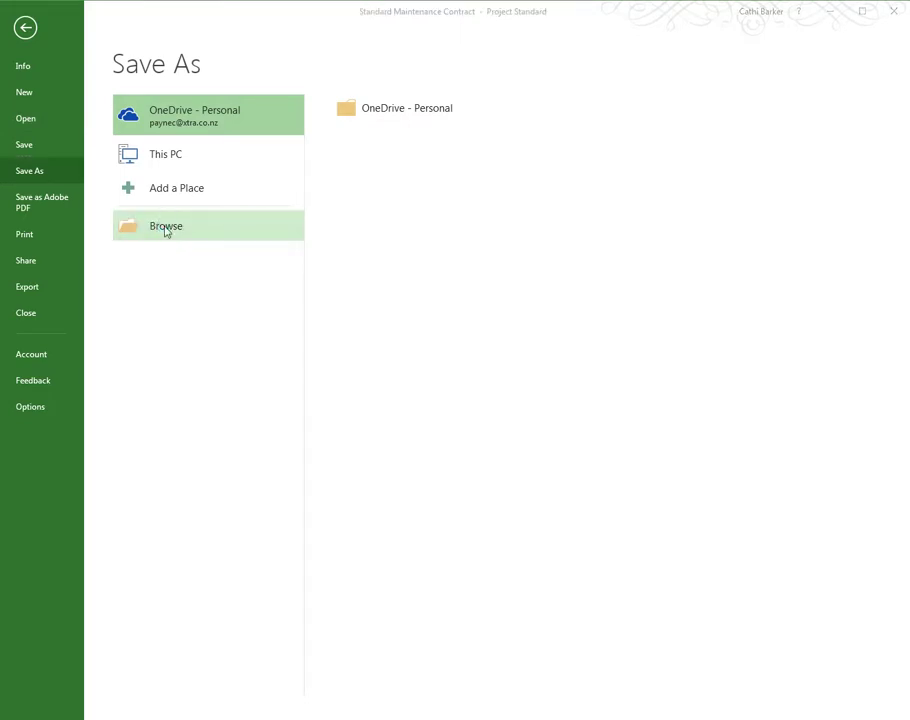
drag(325, 16, 404, 15)
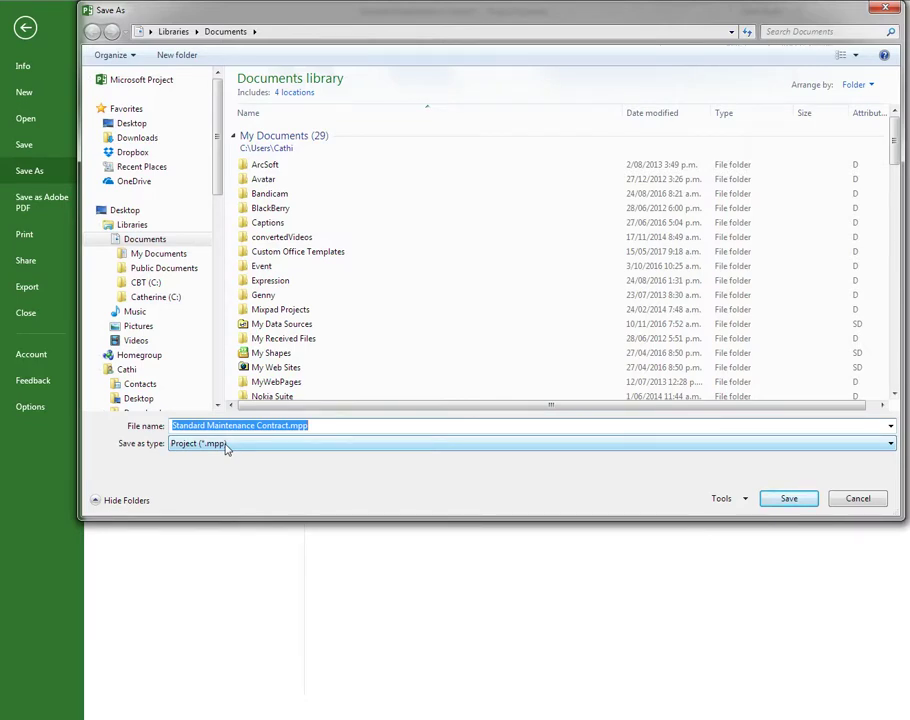
click(124, 125)
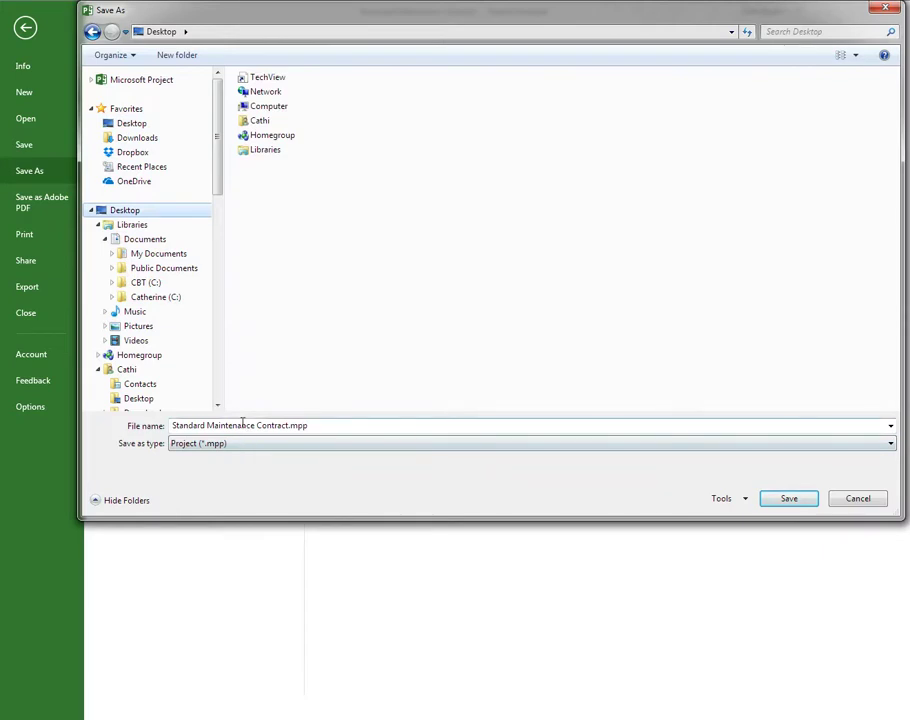
drag(172, 425, 315, 424)
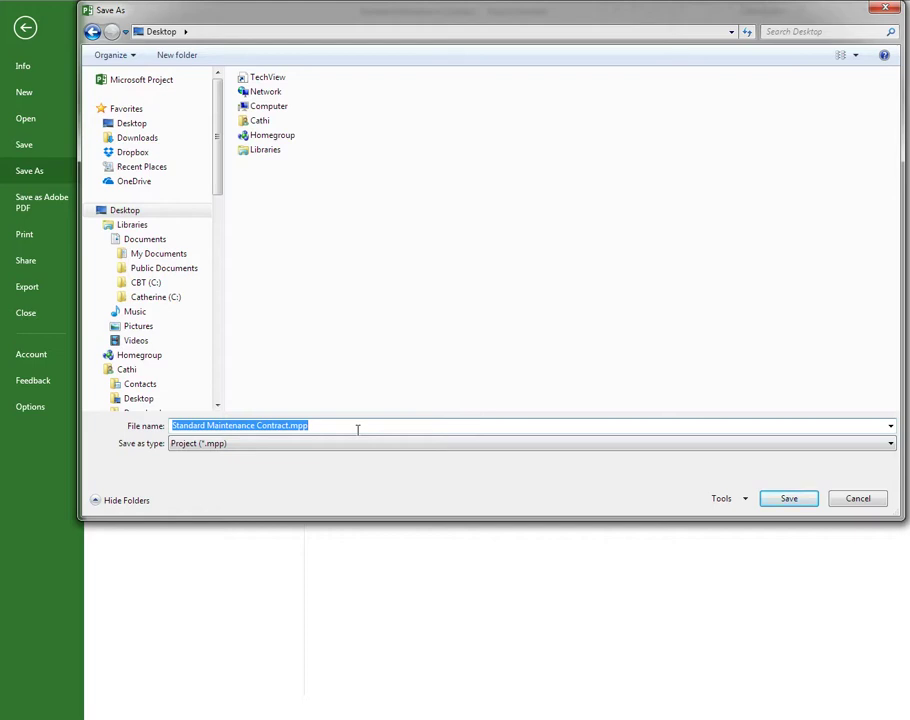
text(201)
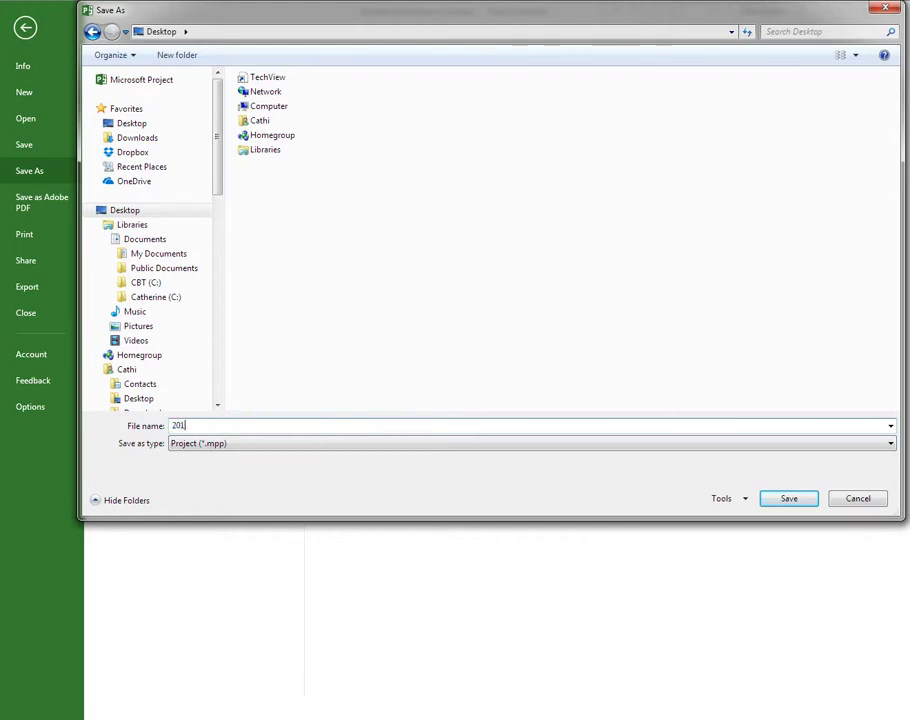
text(7-March-BushyPark)
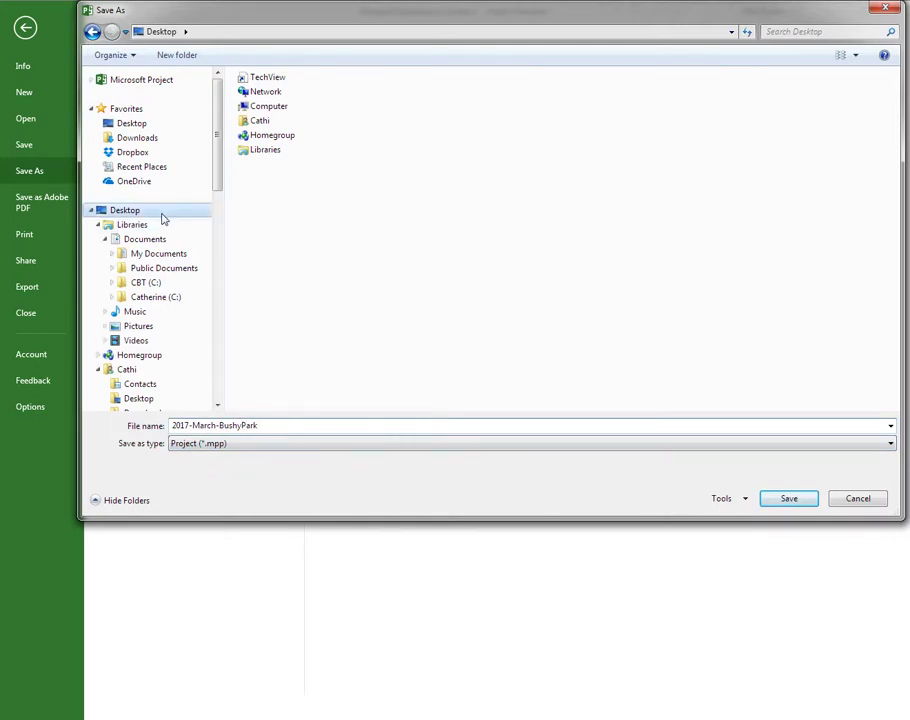
click(789, 498)
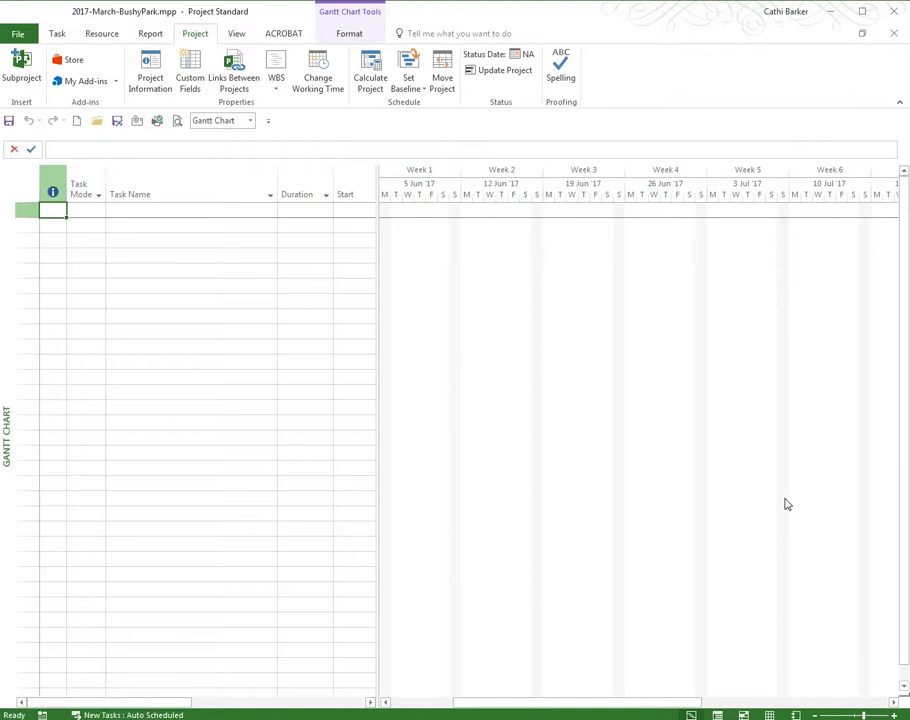
Step: Examine the password and read-only save options for the project file, leaving them unset and without saving another copy
click(385, 702)
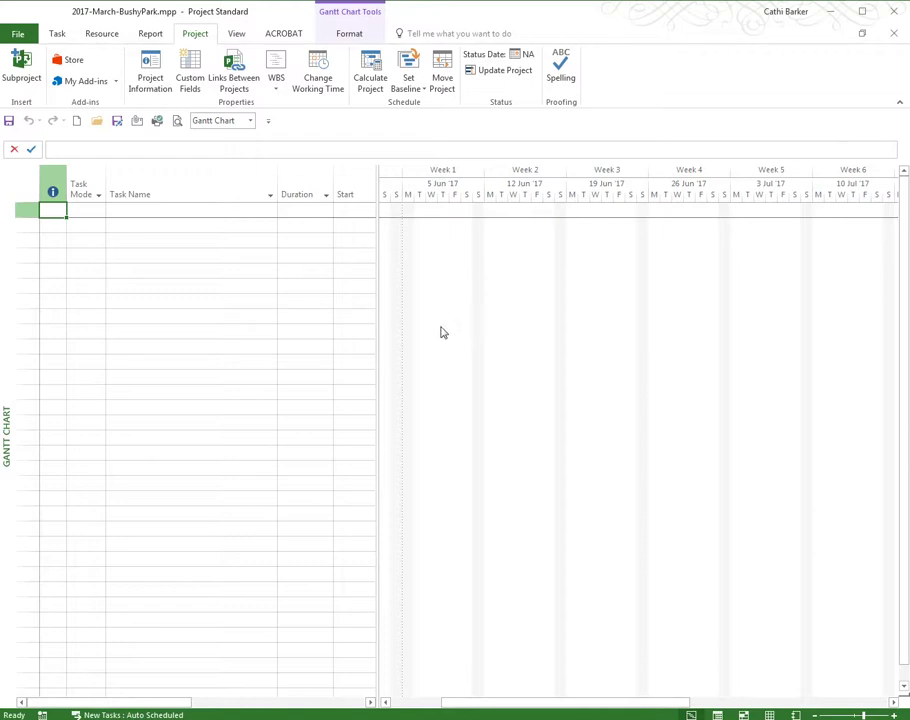
click(117, 122)
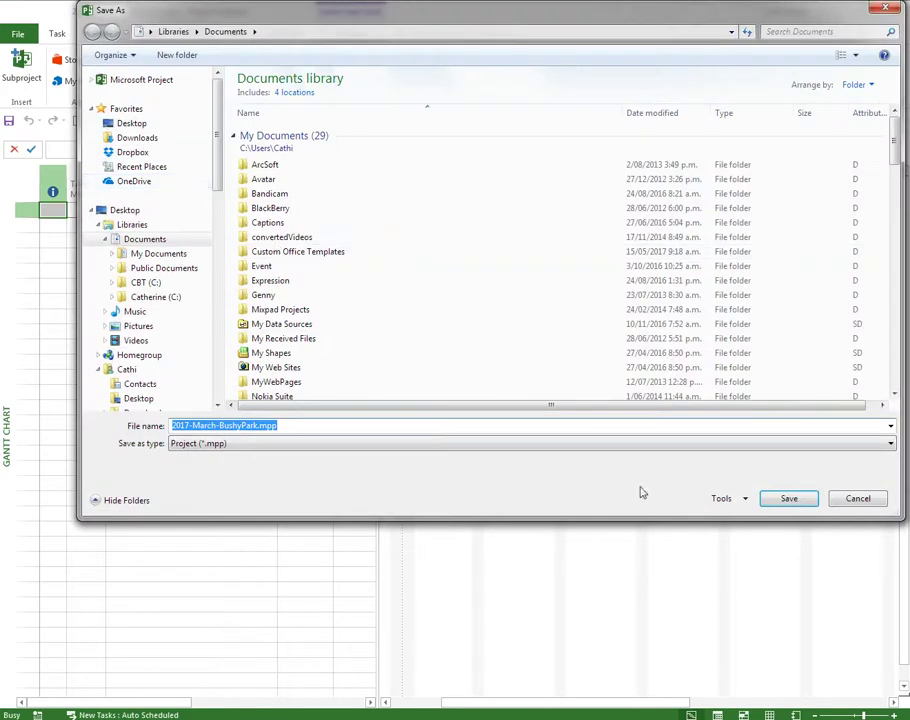
click(735, 500)
click(749, 532)
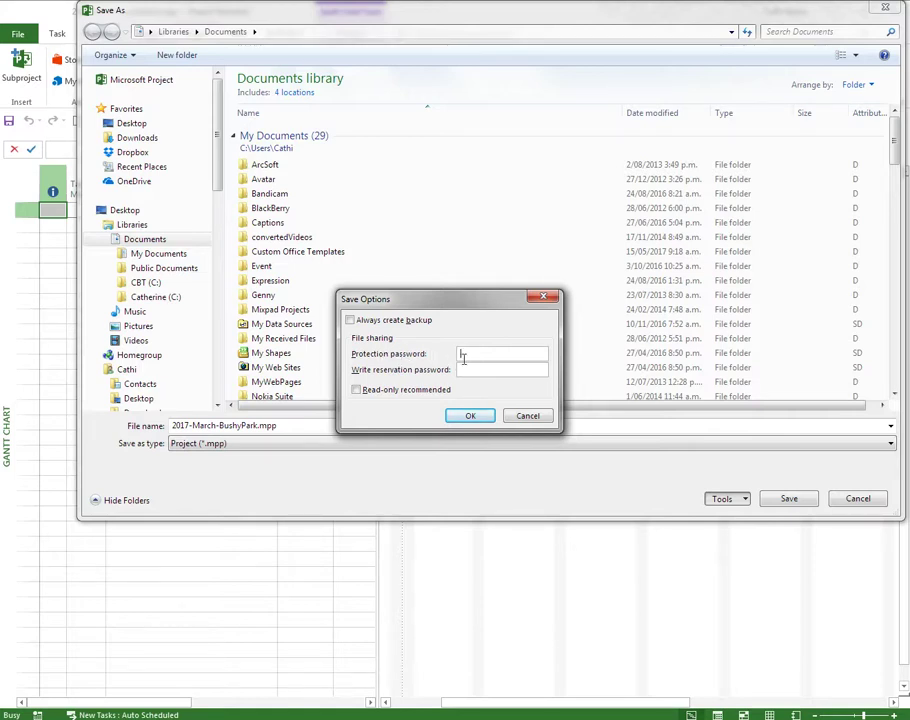
click(465, 370)
click(527, 416)
click(856, 498)
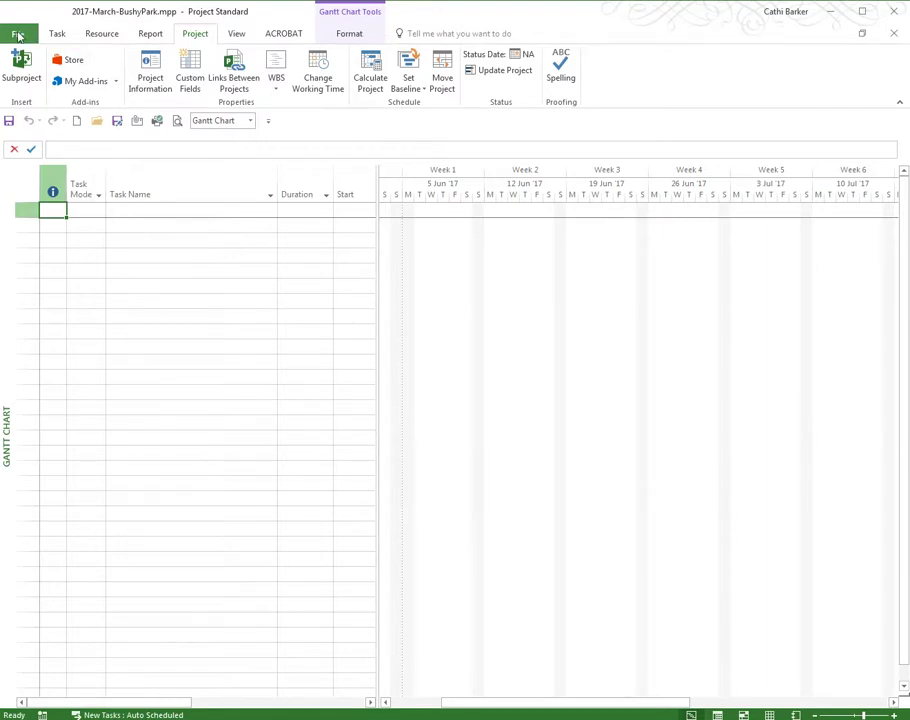
Step: Look at the e-mail sharing options for the project and return to the Gantt chart
click(18, 35)
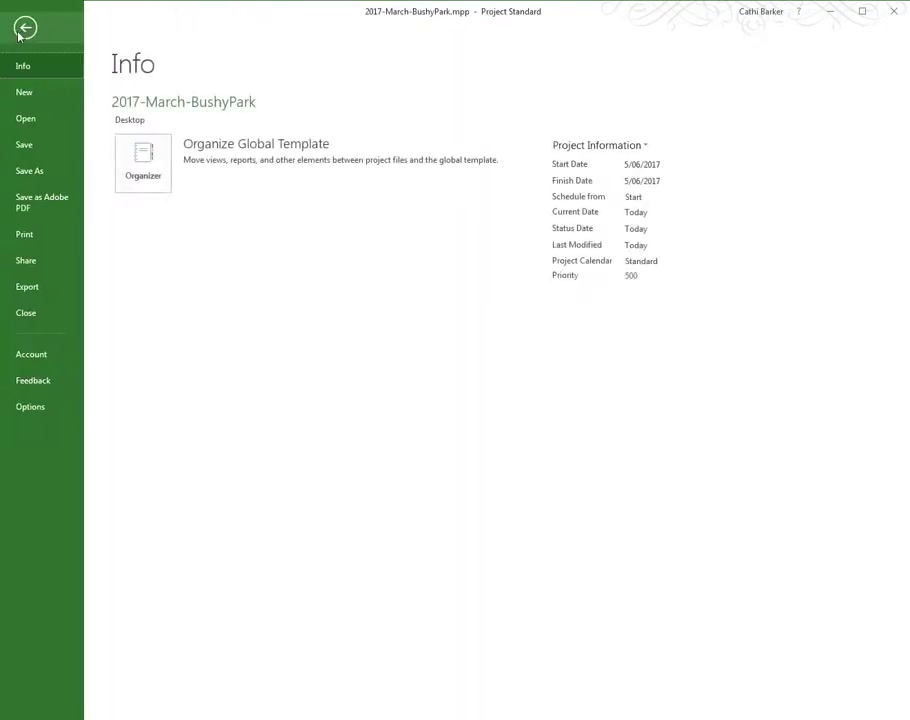
click(45, 266)
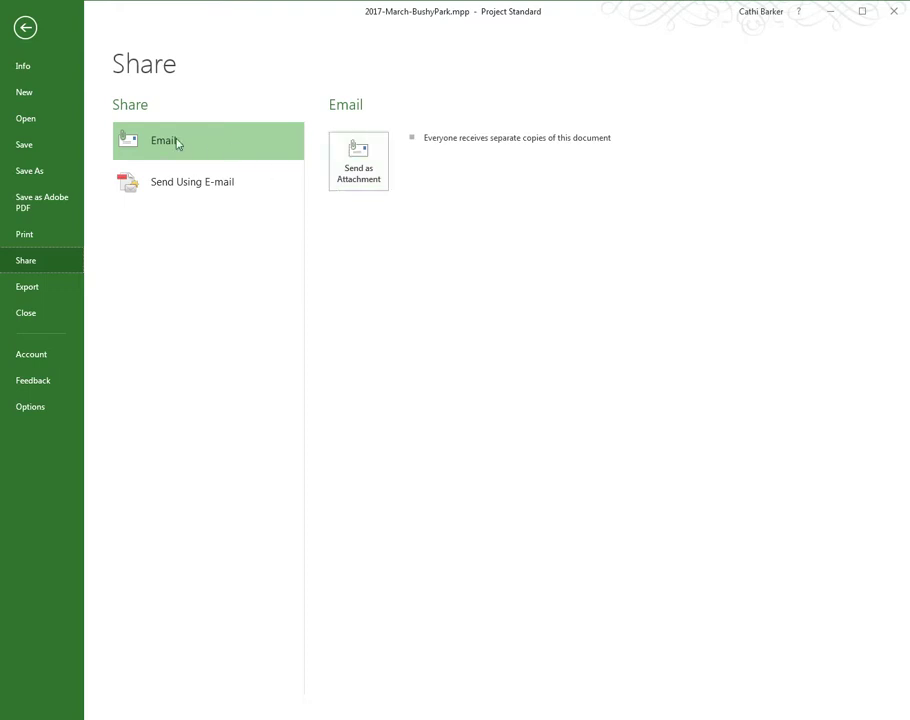
click(26, 27)
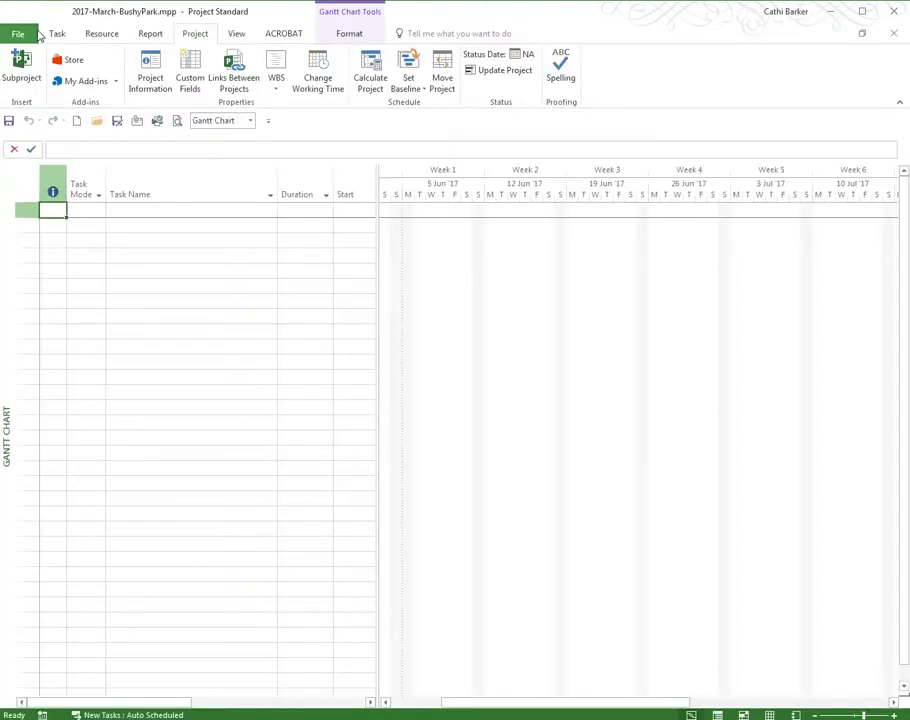